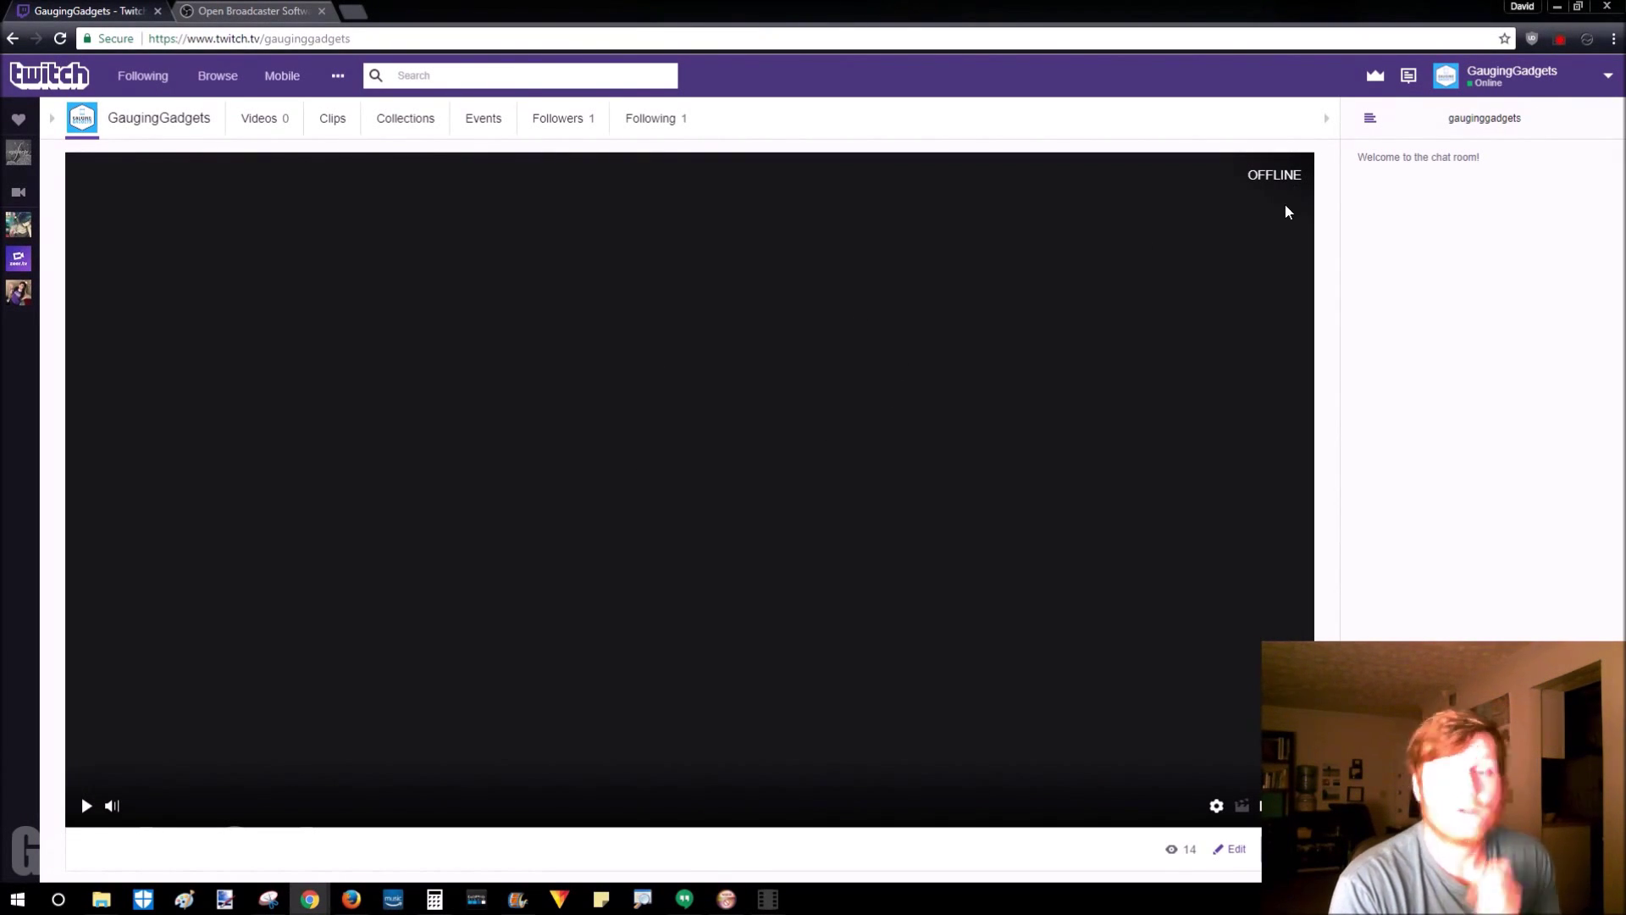
Download the Windows 7+ installer for OBS Studio 19.0.3 from obsproject.com and run it.
click(236, 17)
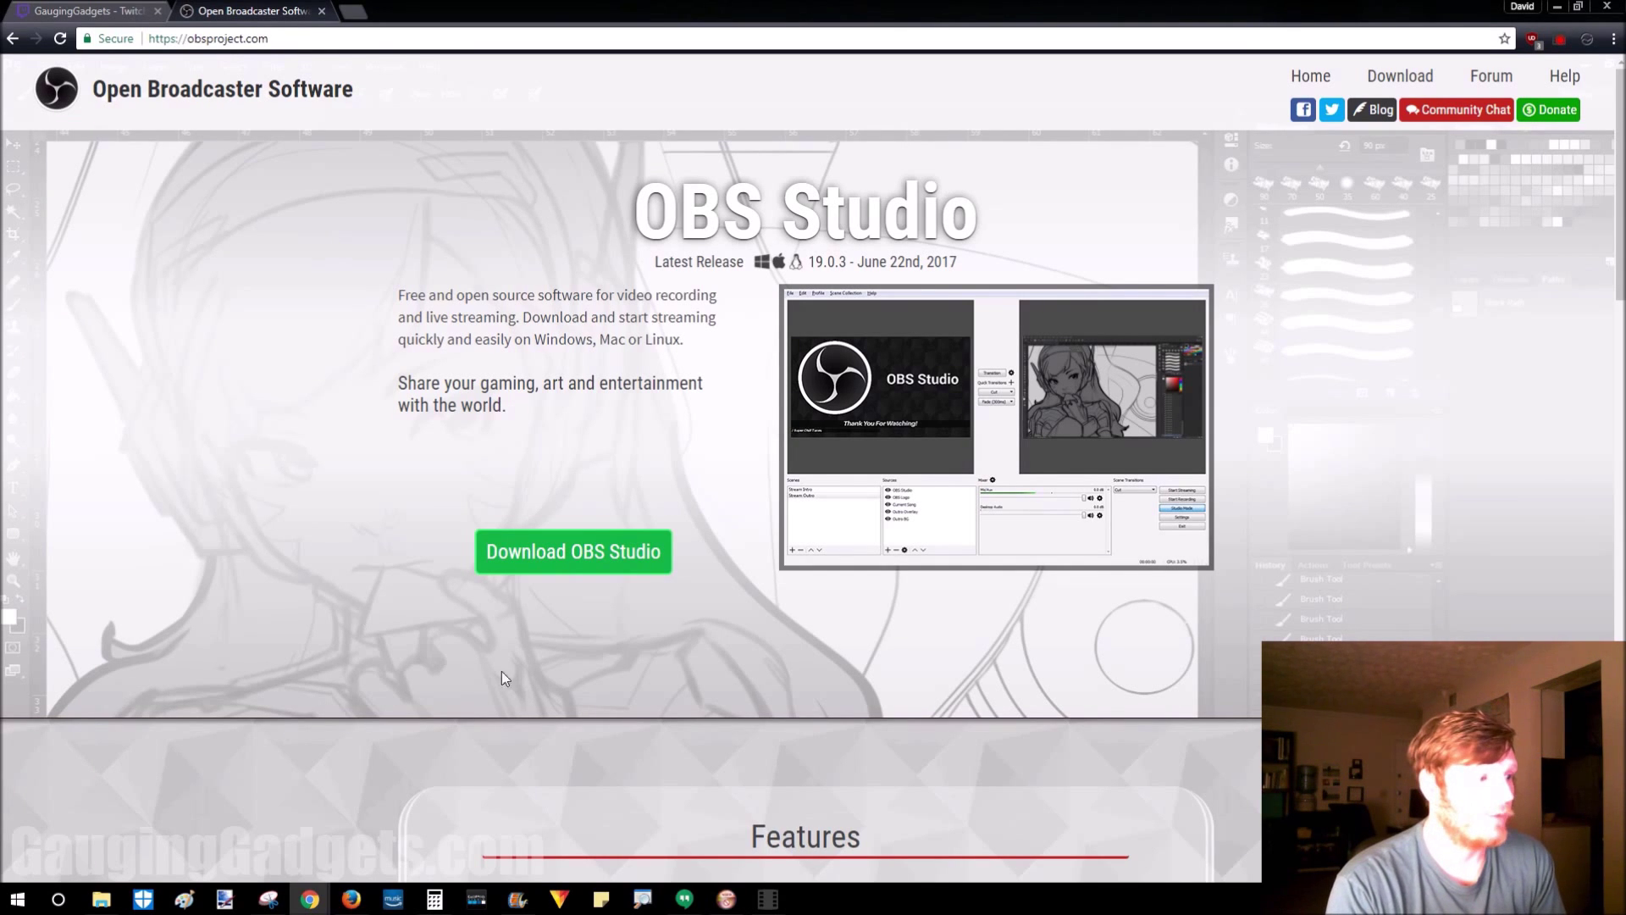
click(633, 570)
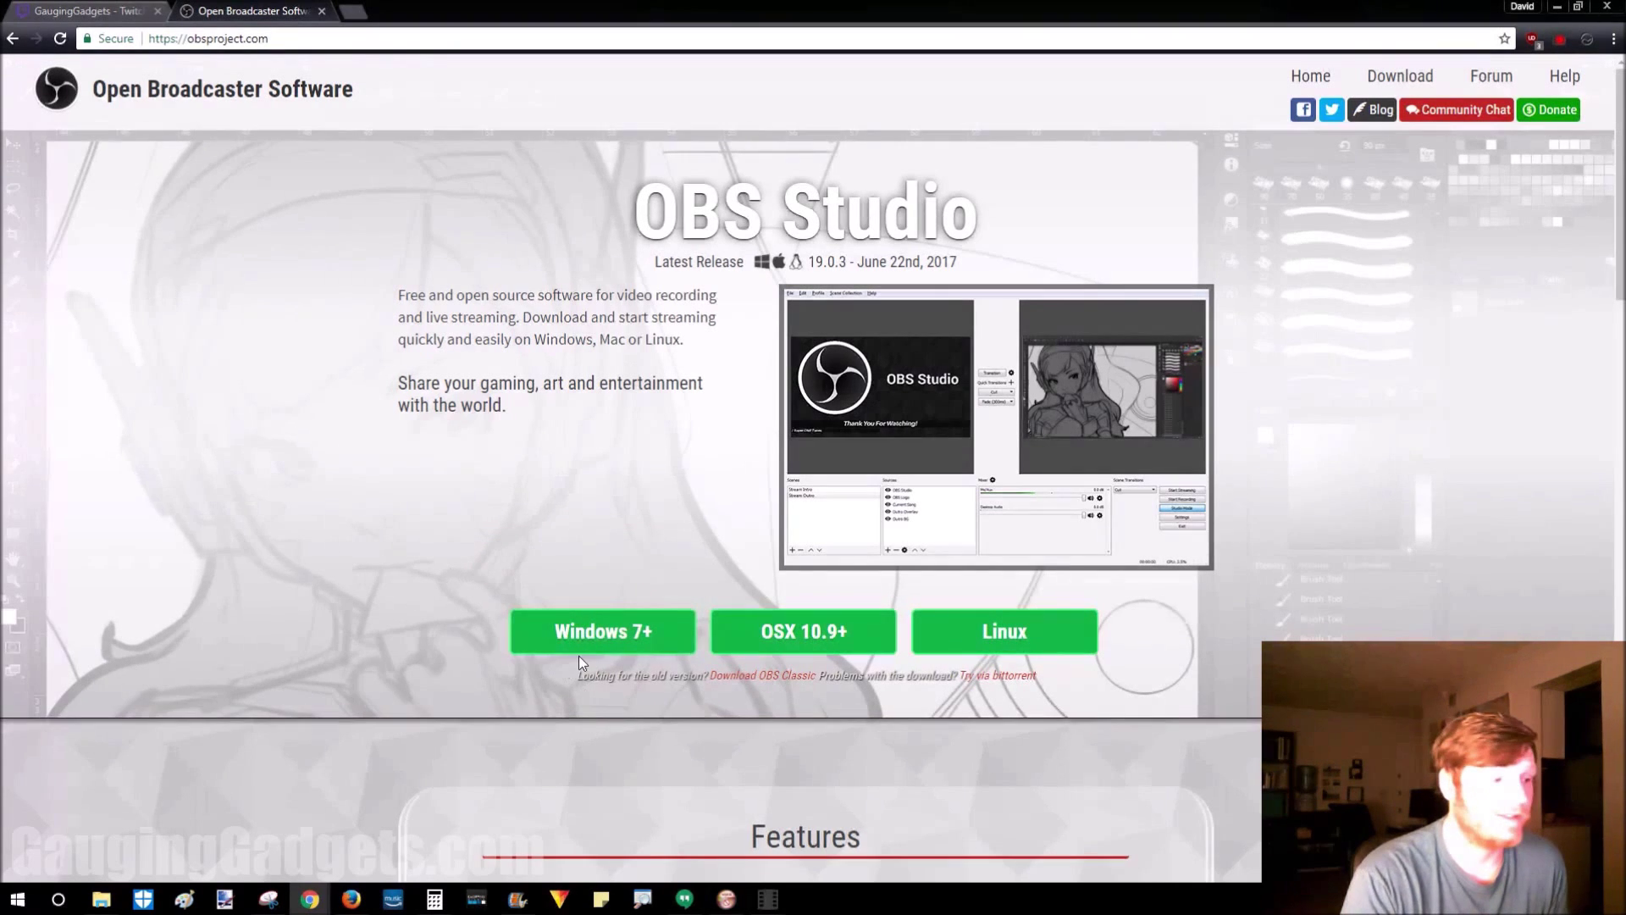
click(603, 645)
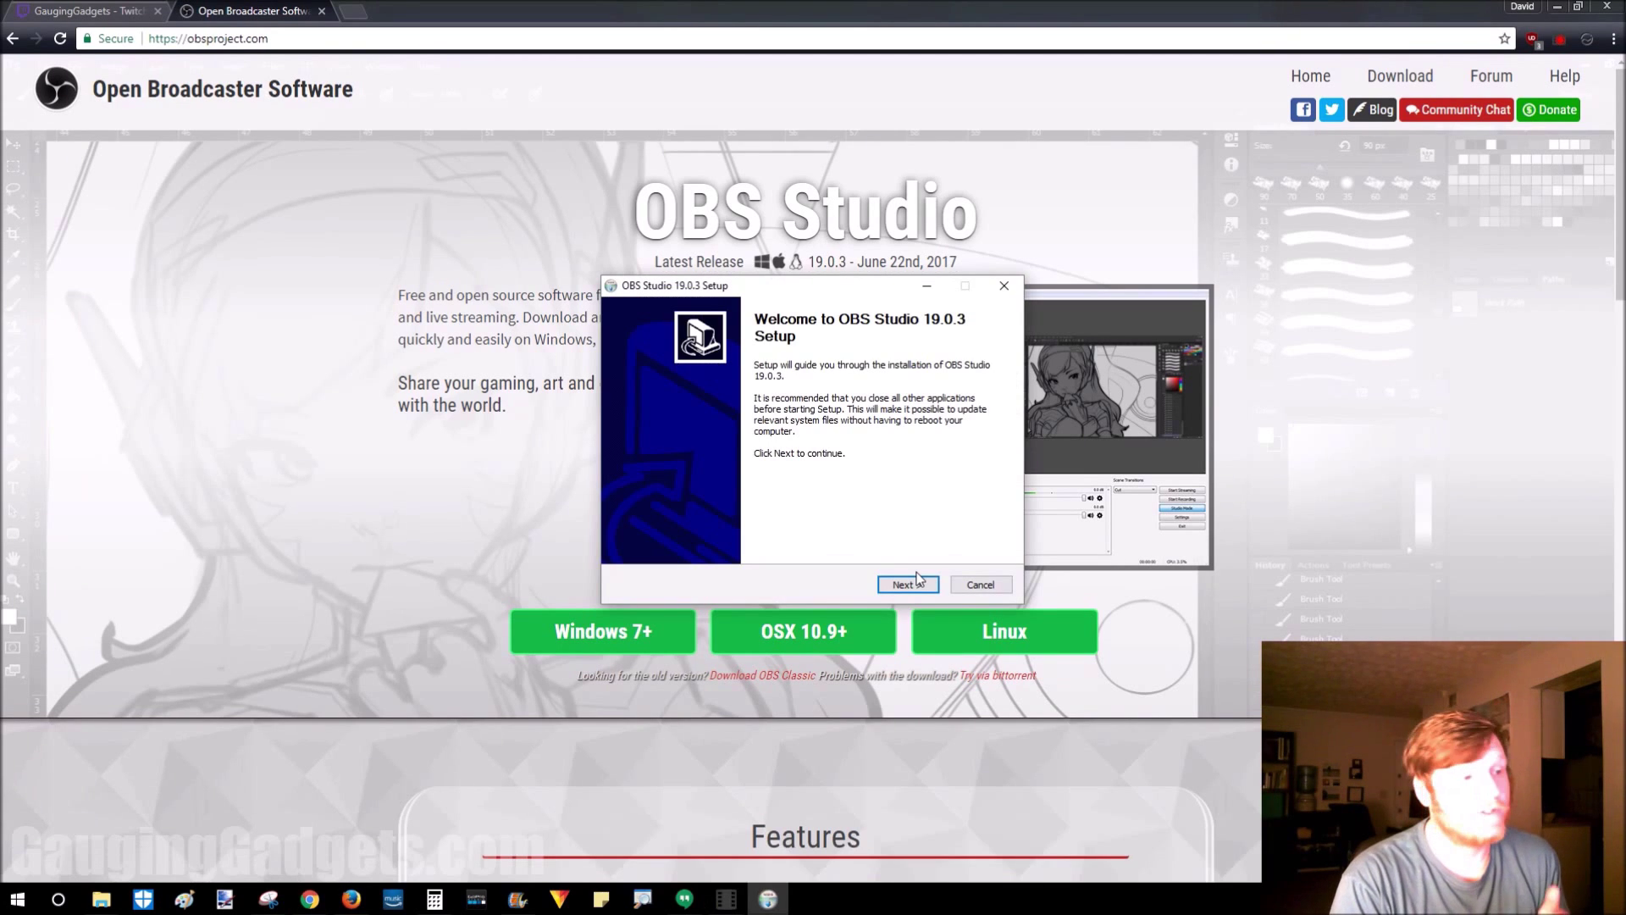
Install OBS Studio 19.0.3 in the default location with the Realsense Source plugin, then launch it.
click(907, 584)
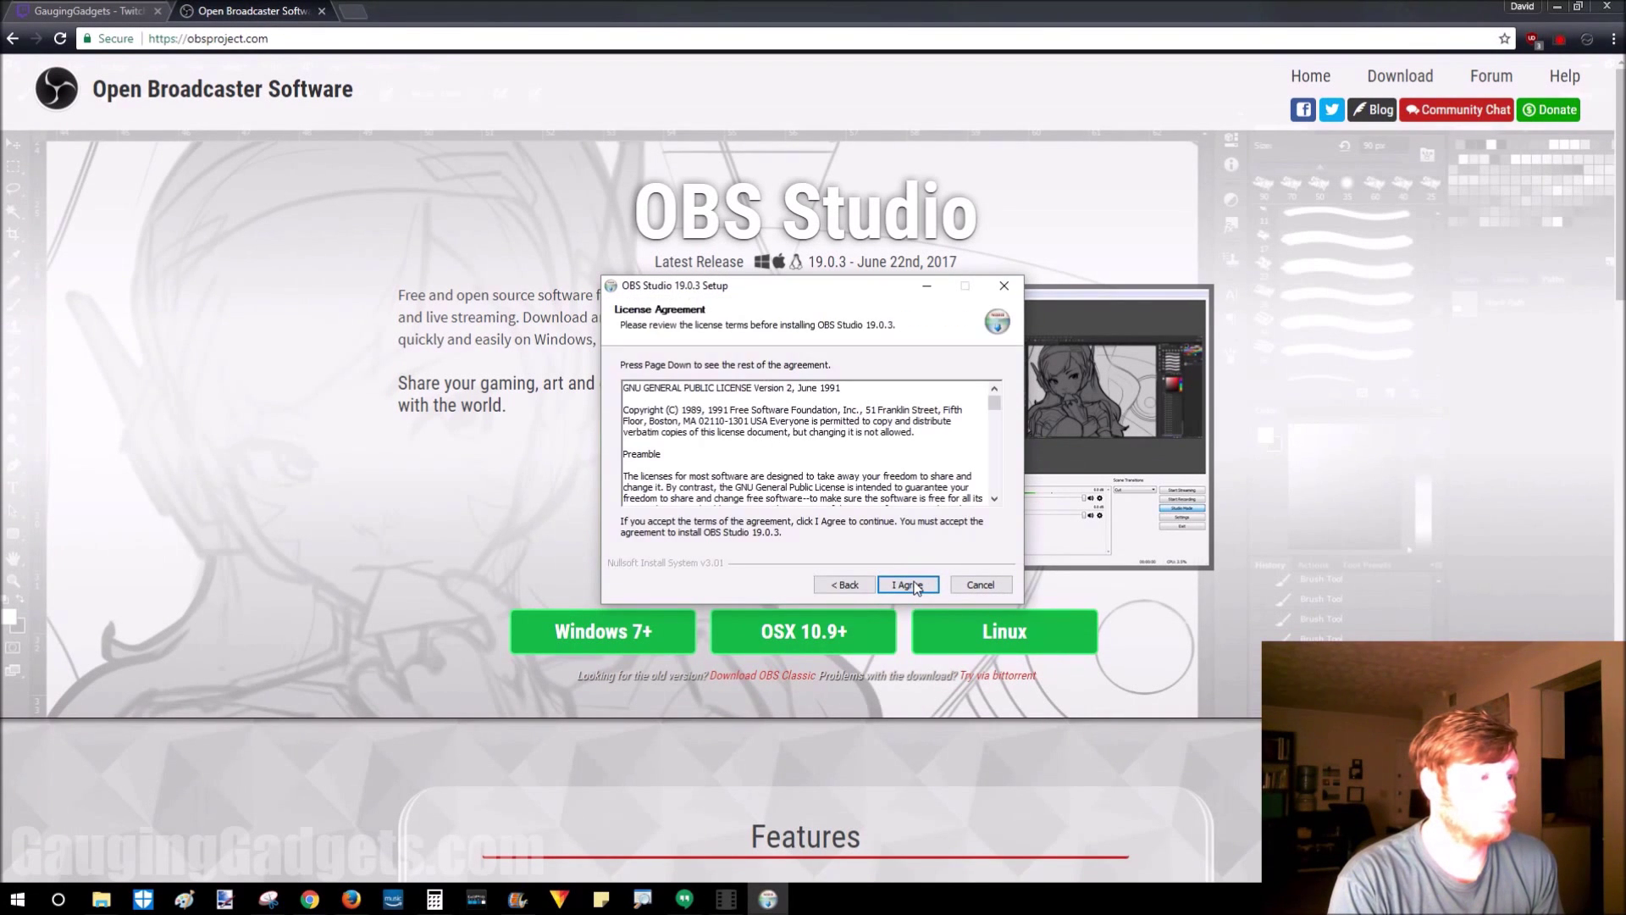
click(908, 584)
click(908, 585)
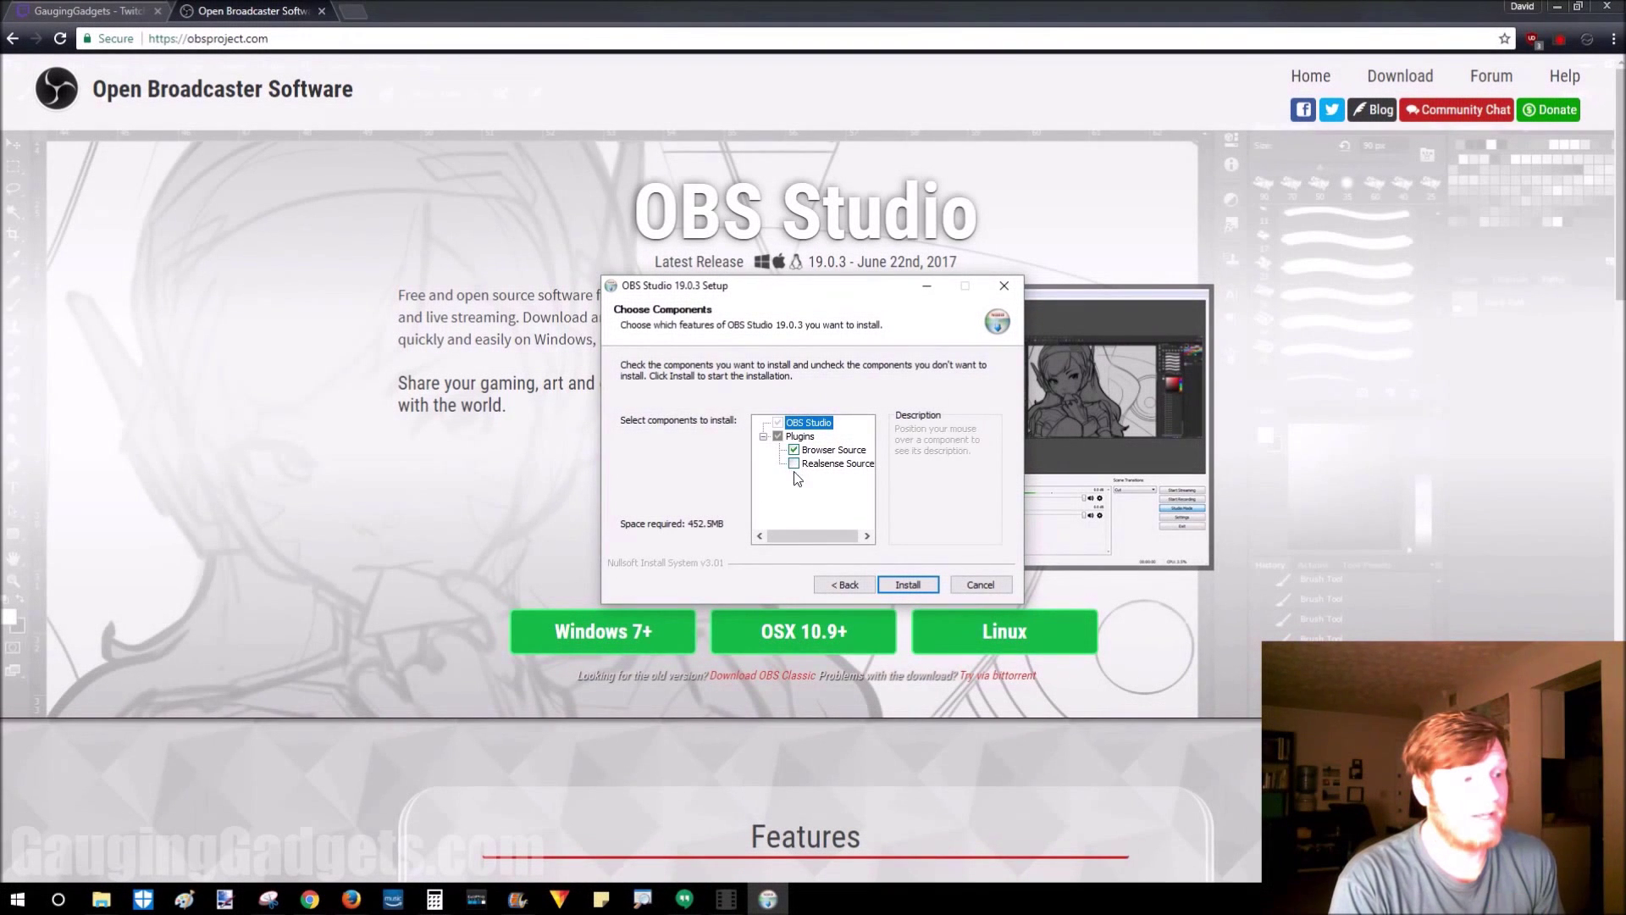
click(793, 464)
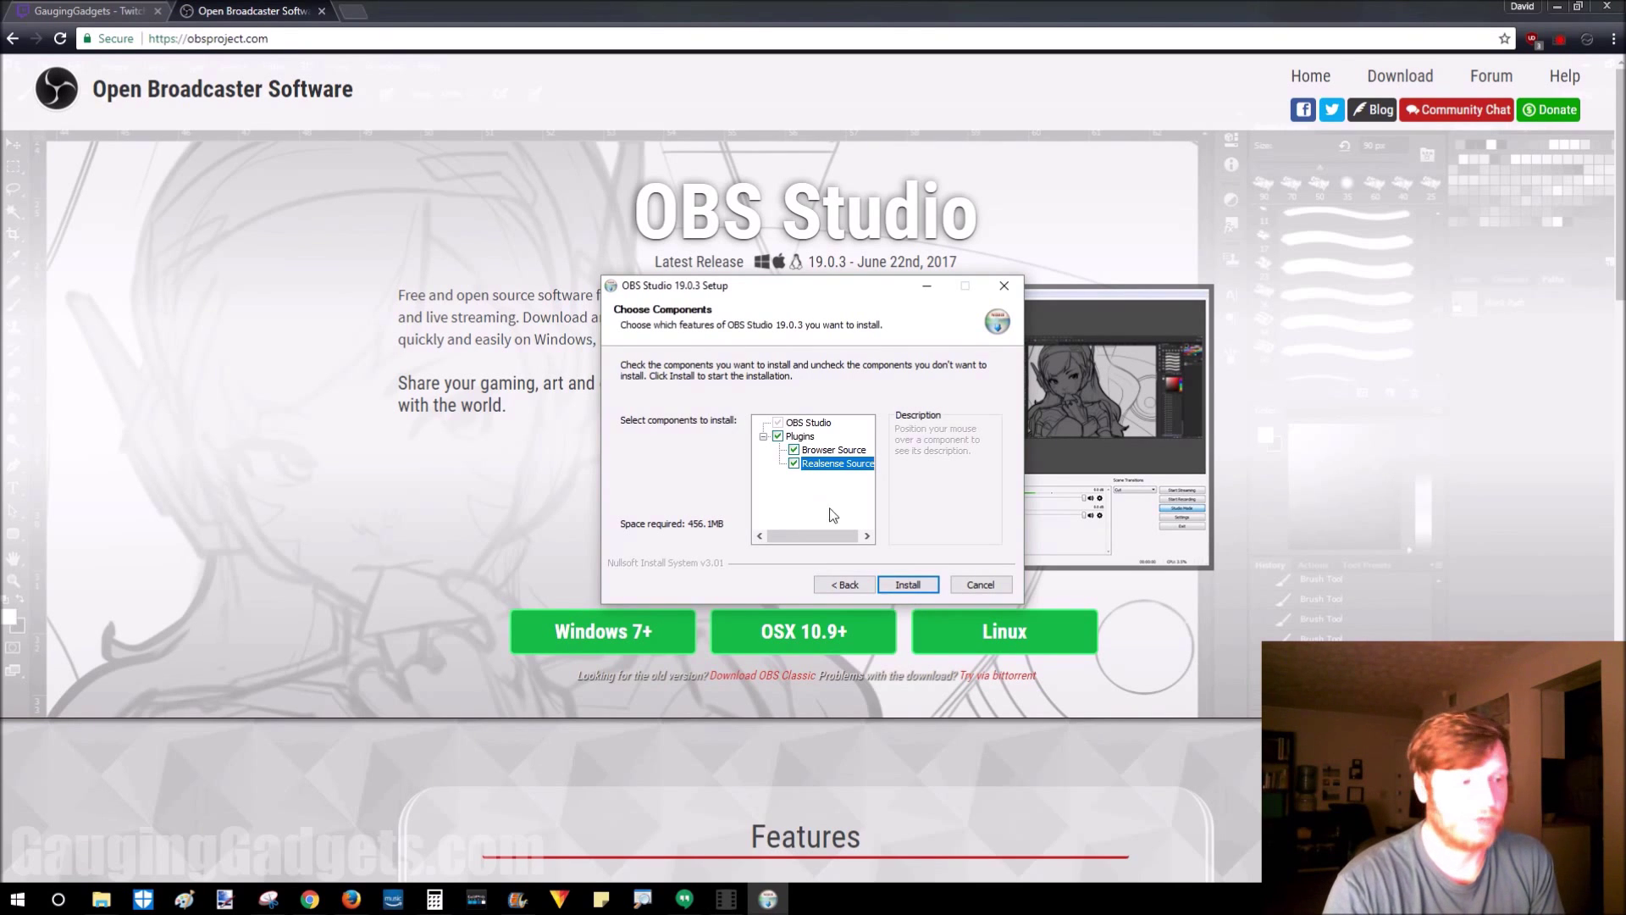
click(908, 585)
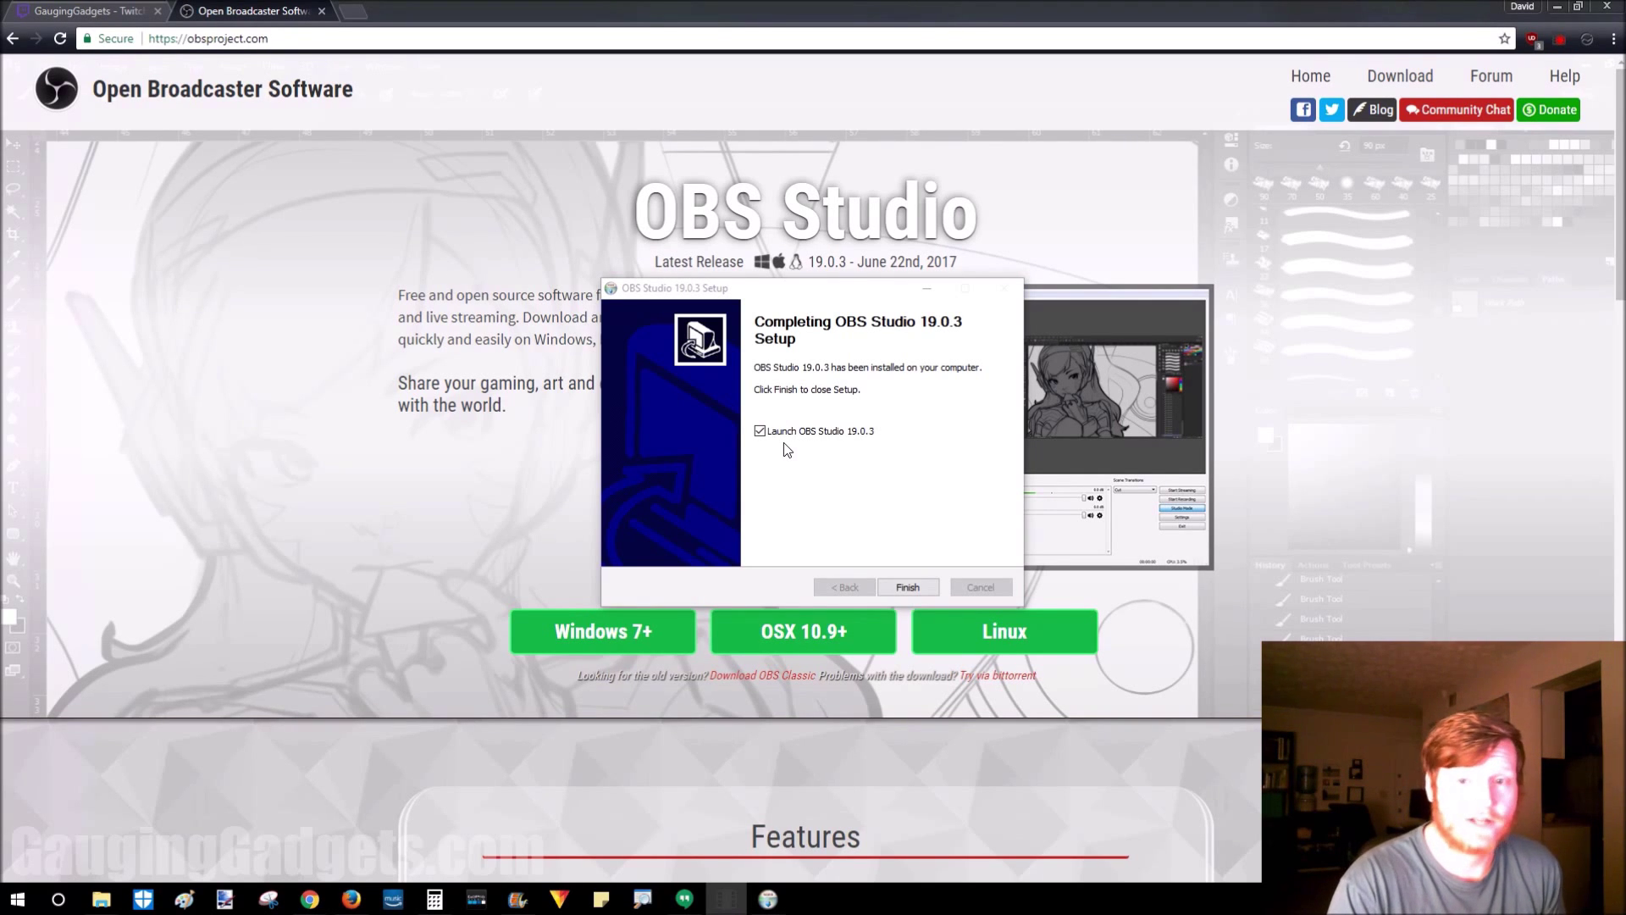
click(907, 586)
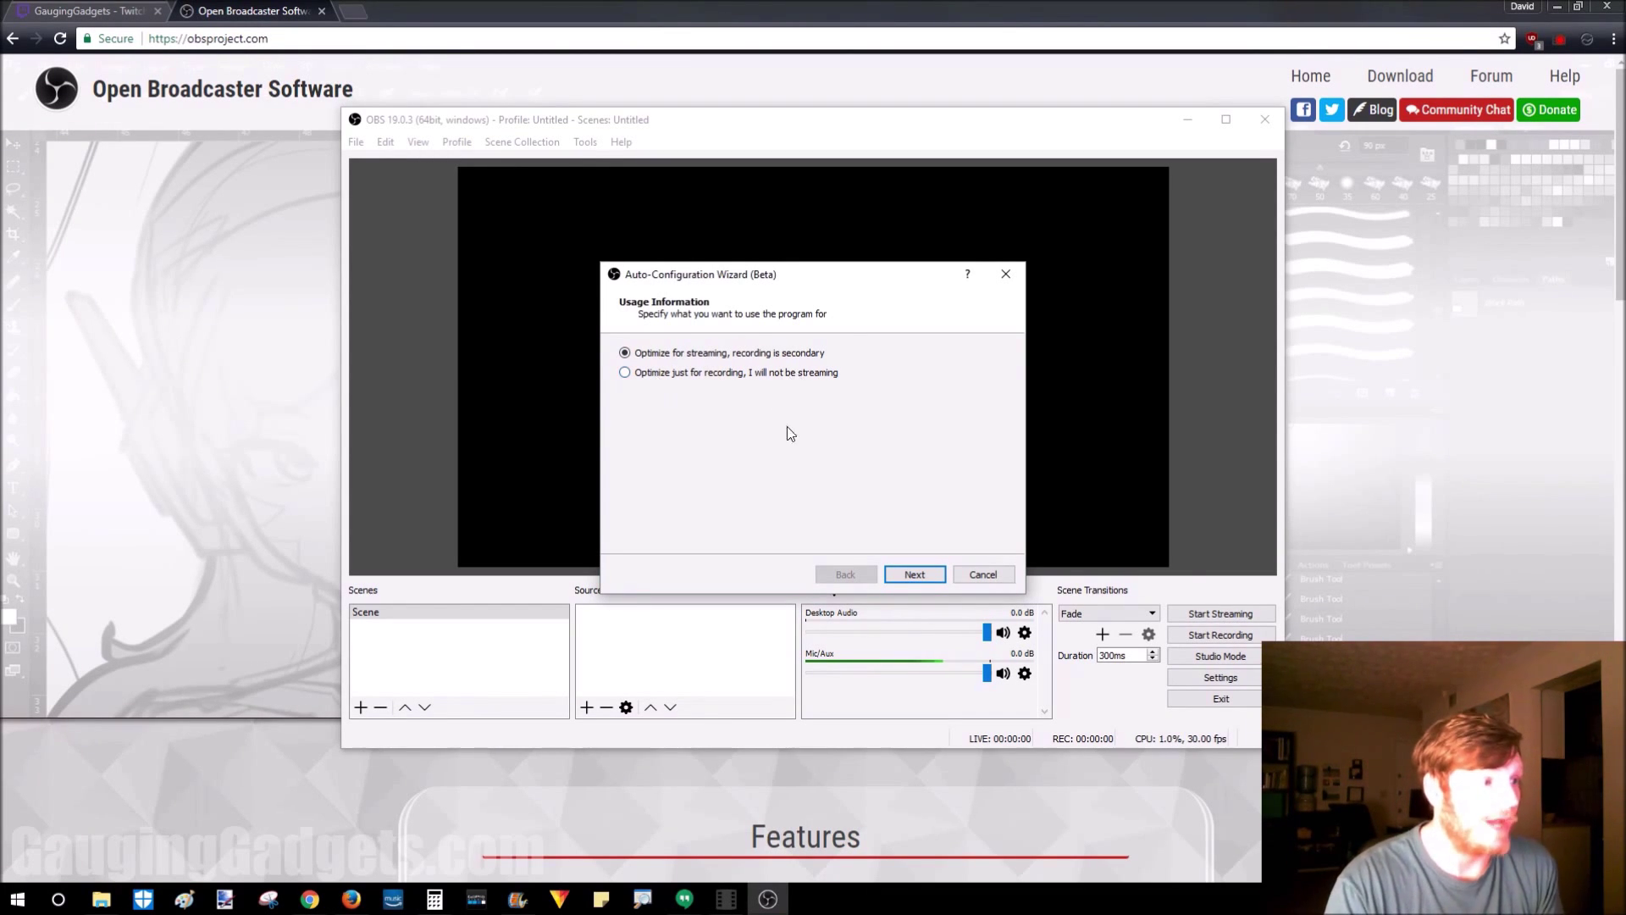
Optimize the wizard for streaming and keep the current 1920x1080 base resolution.
click(912, 574)
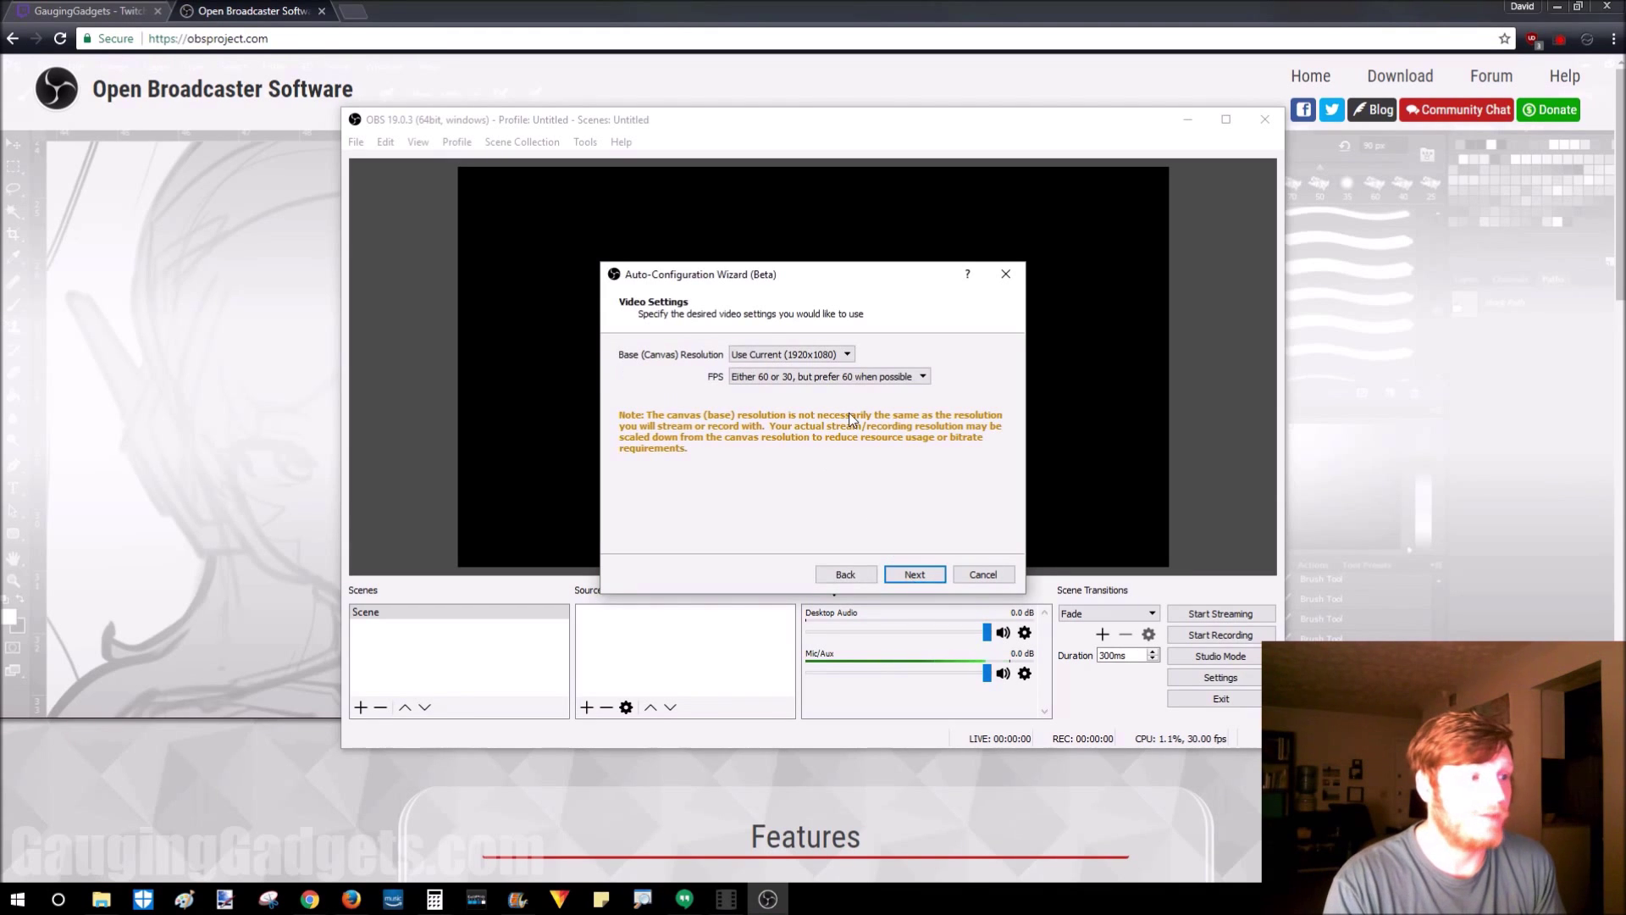
click(847, 355)
click(850, 366)
click(847, 354)
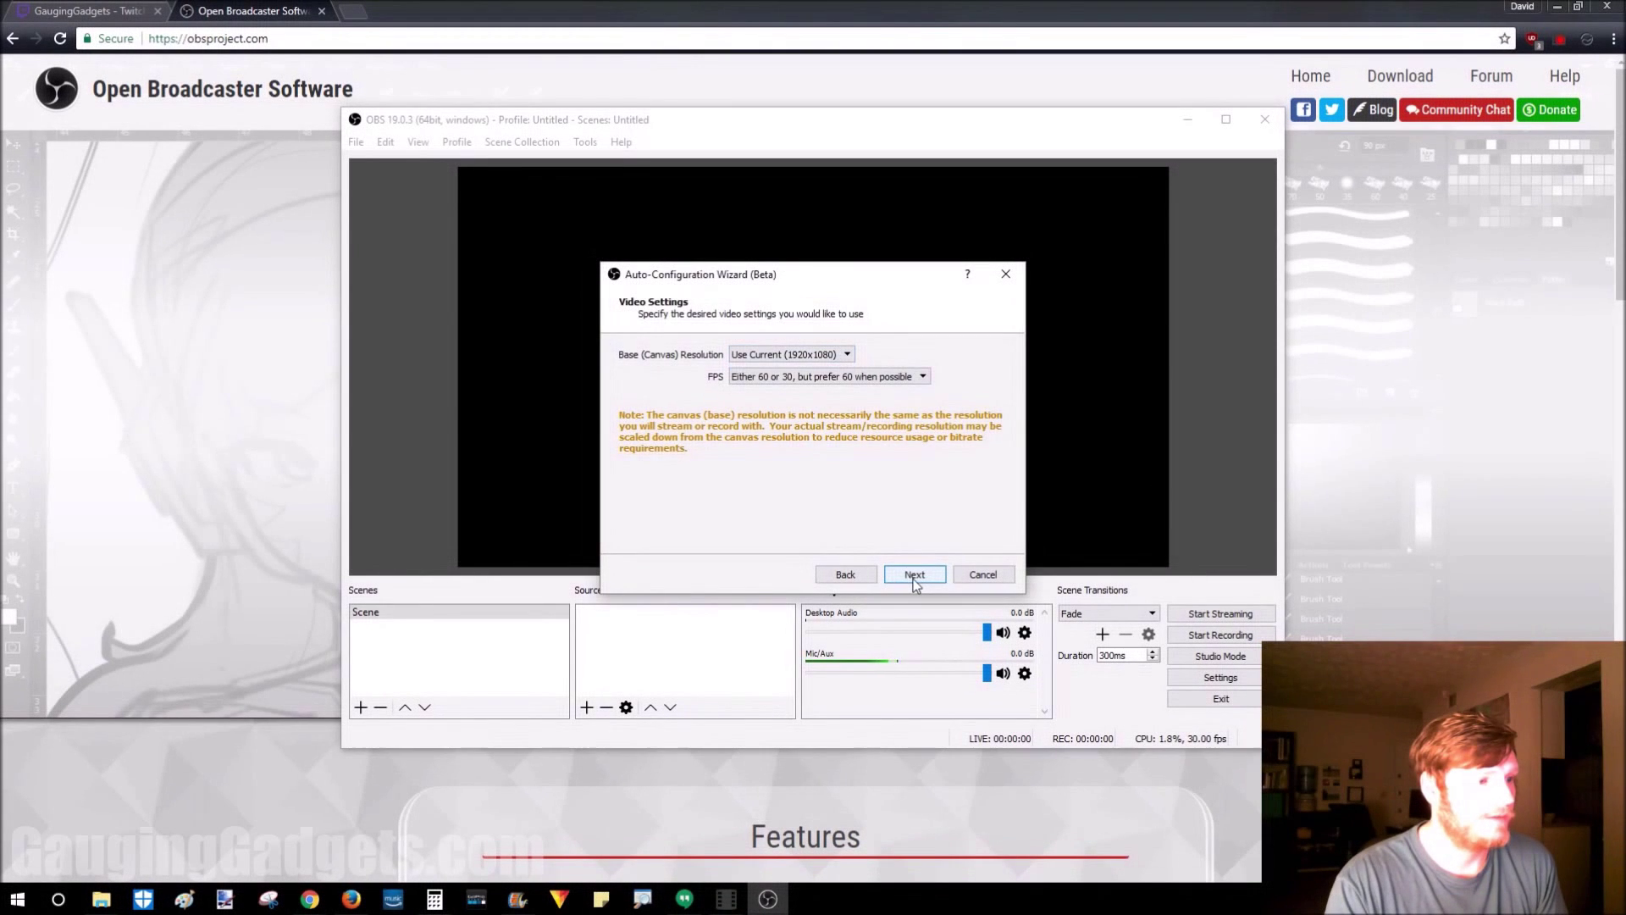
click(913, 576)
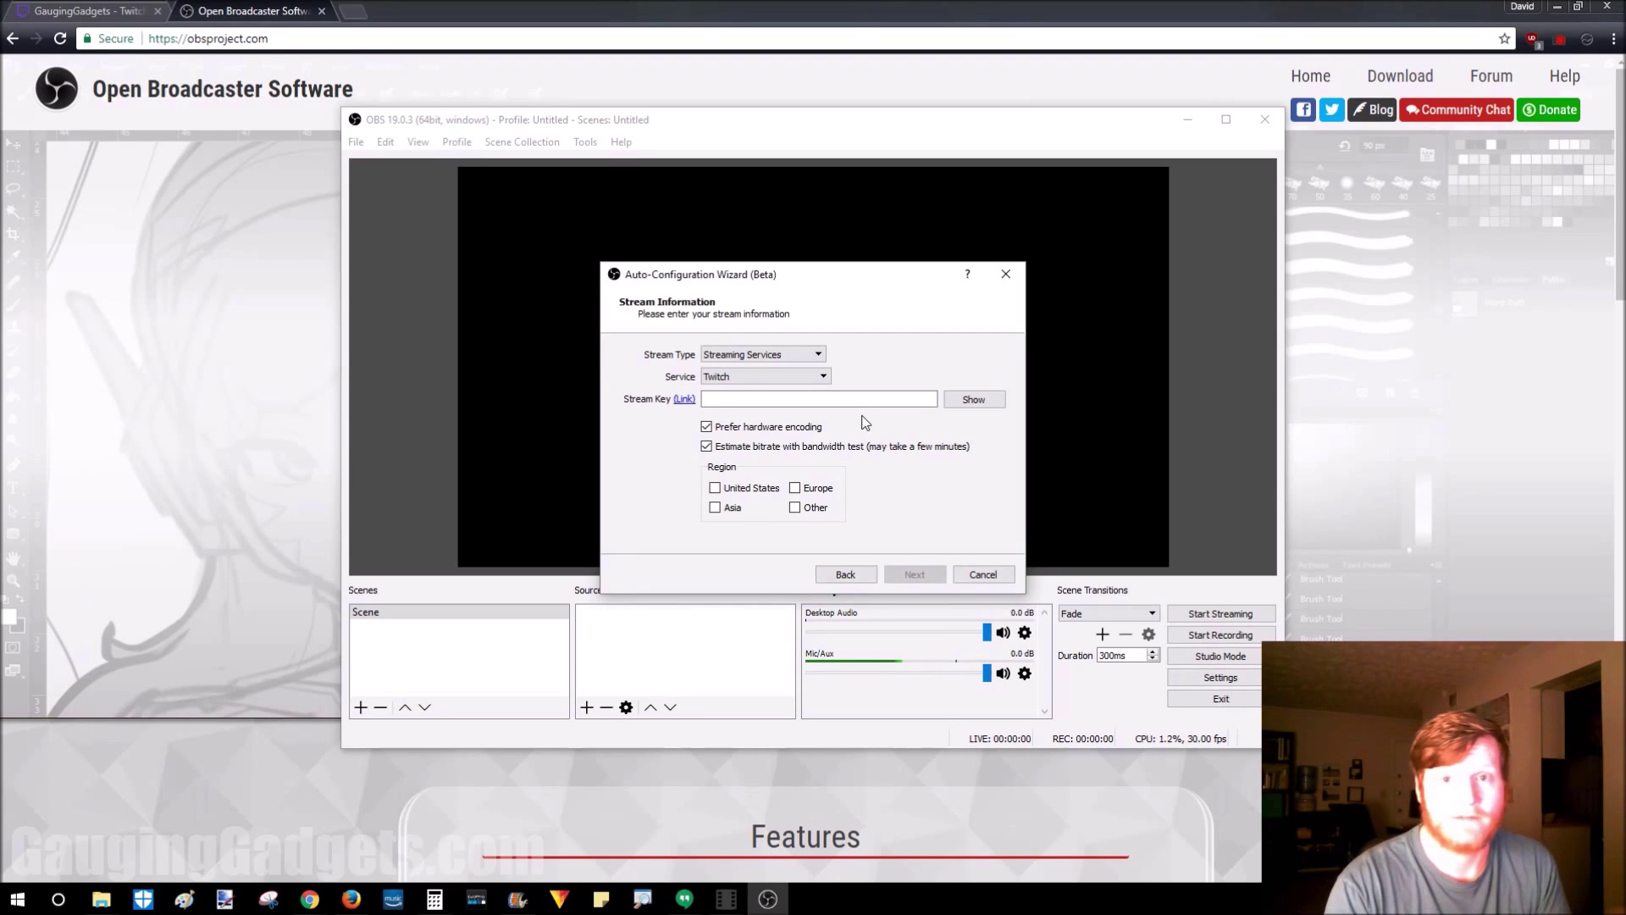
Reveal and copy the channel's stream key from the Twitch dashboard, then return to OBS.
click(683, 399)
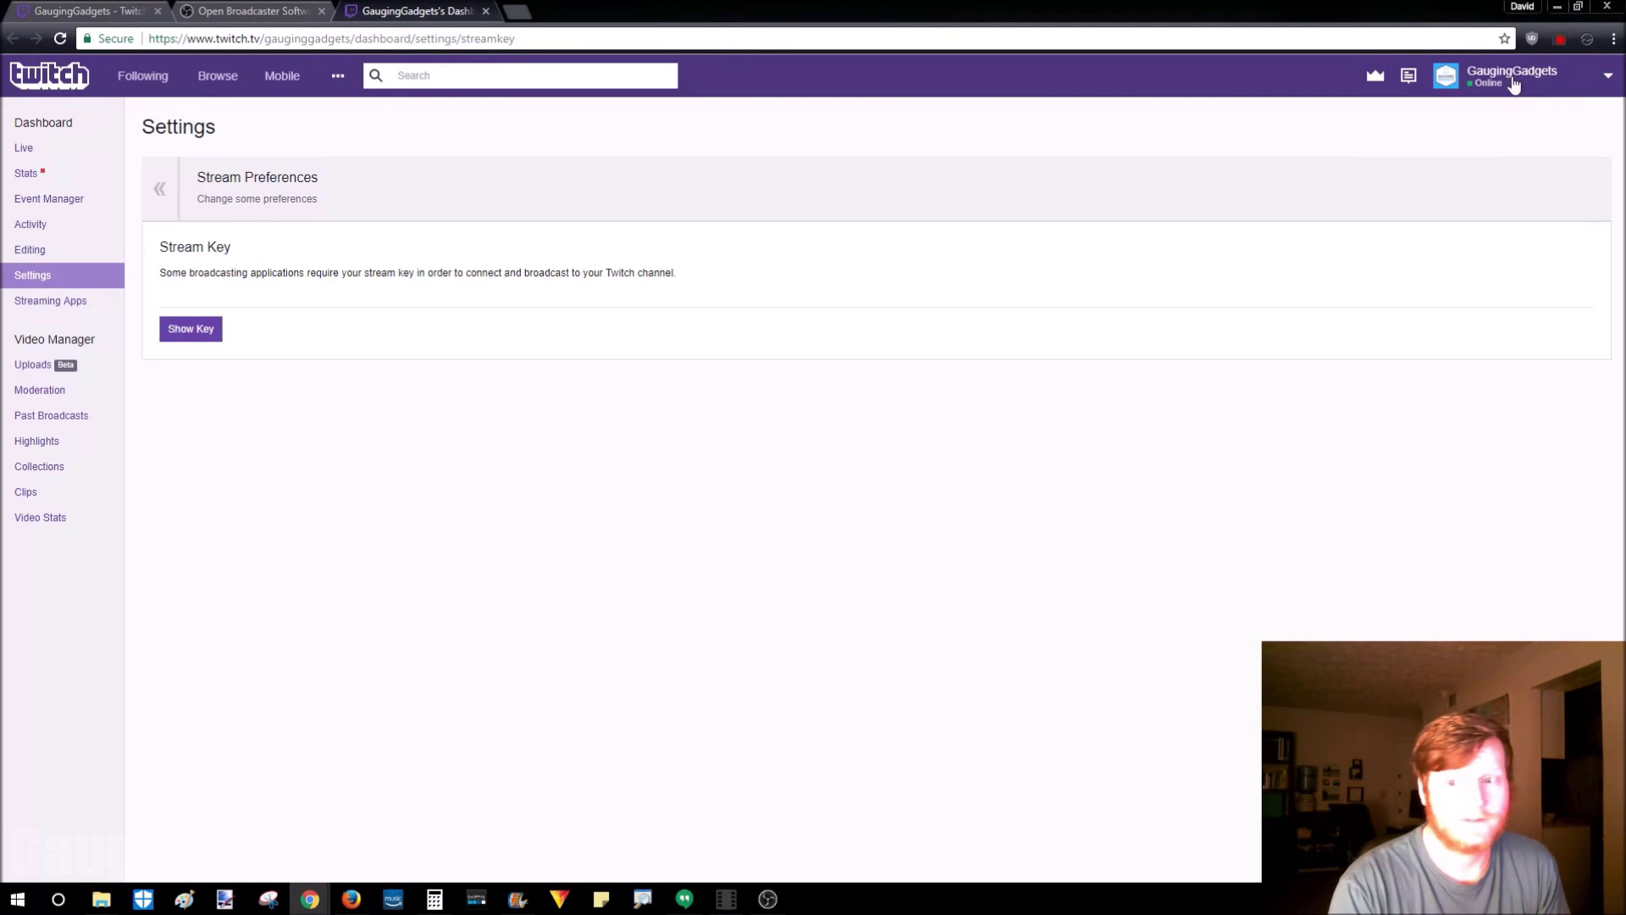
click(190, 330)
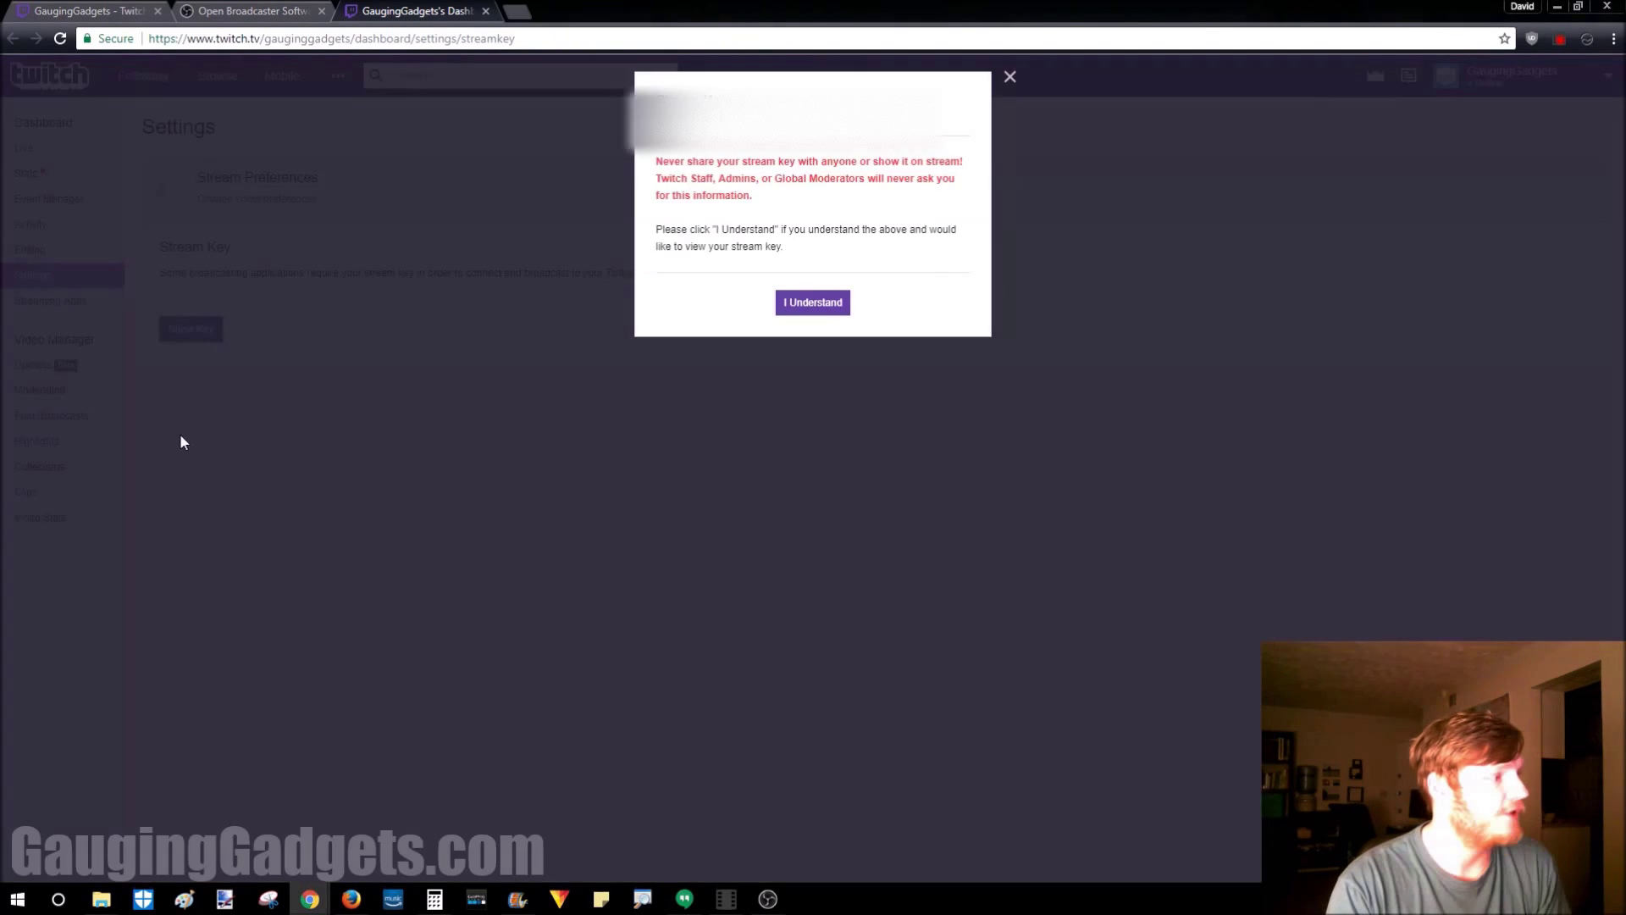
click(826, 306)
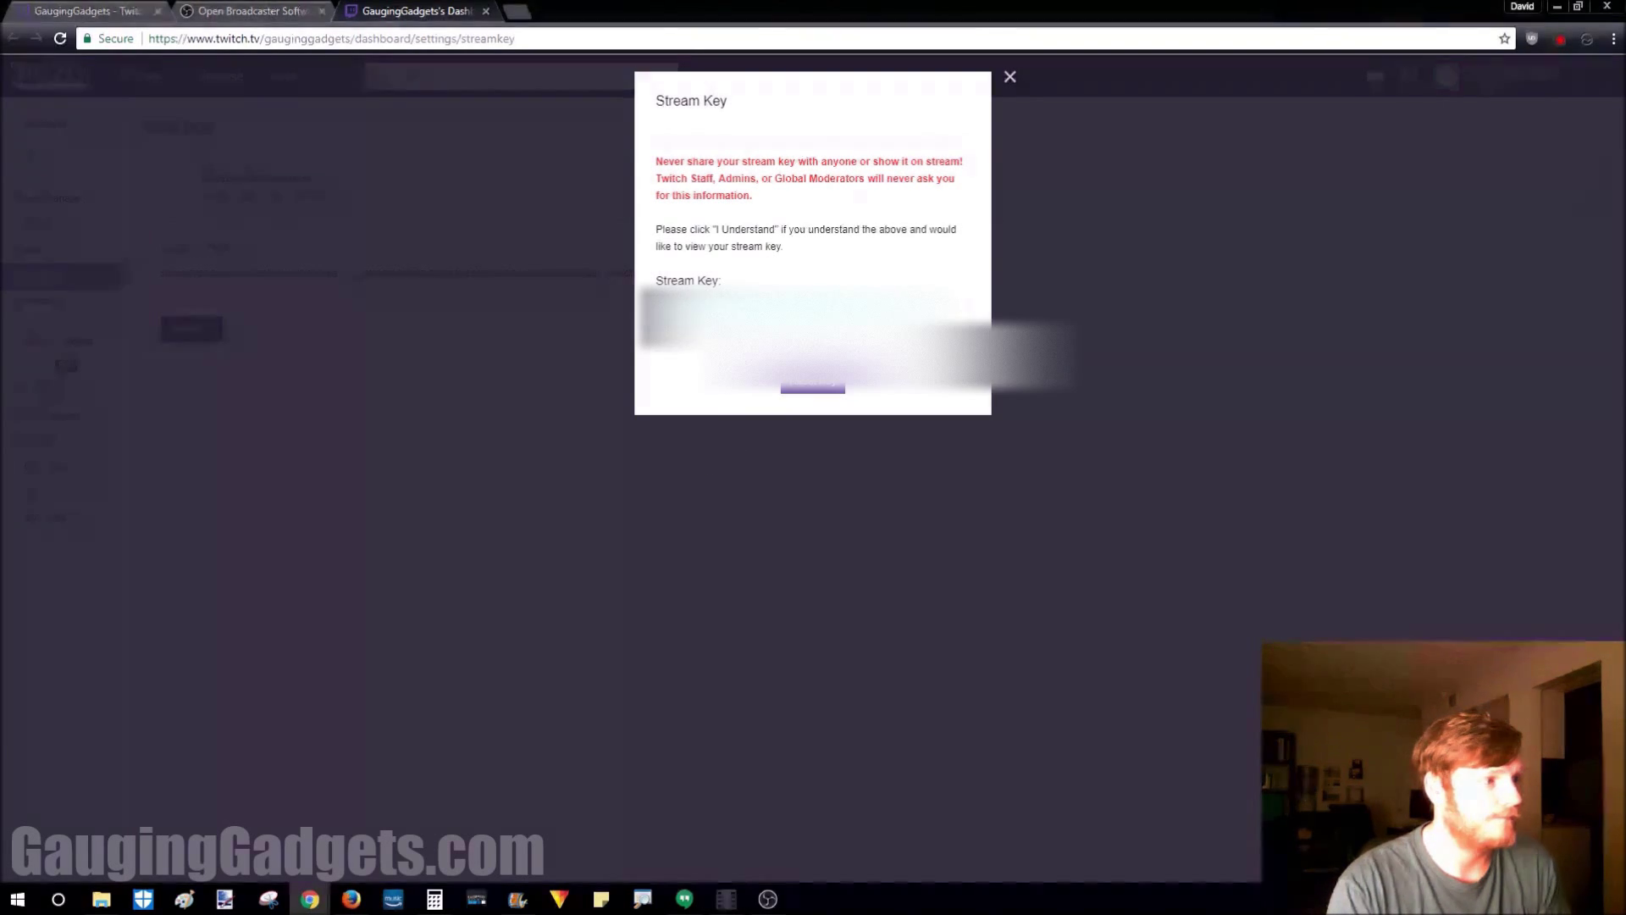
right_click(683, 319)
click(711, 328)
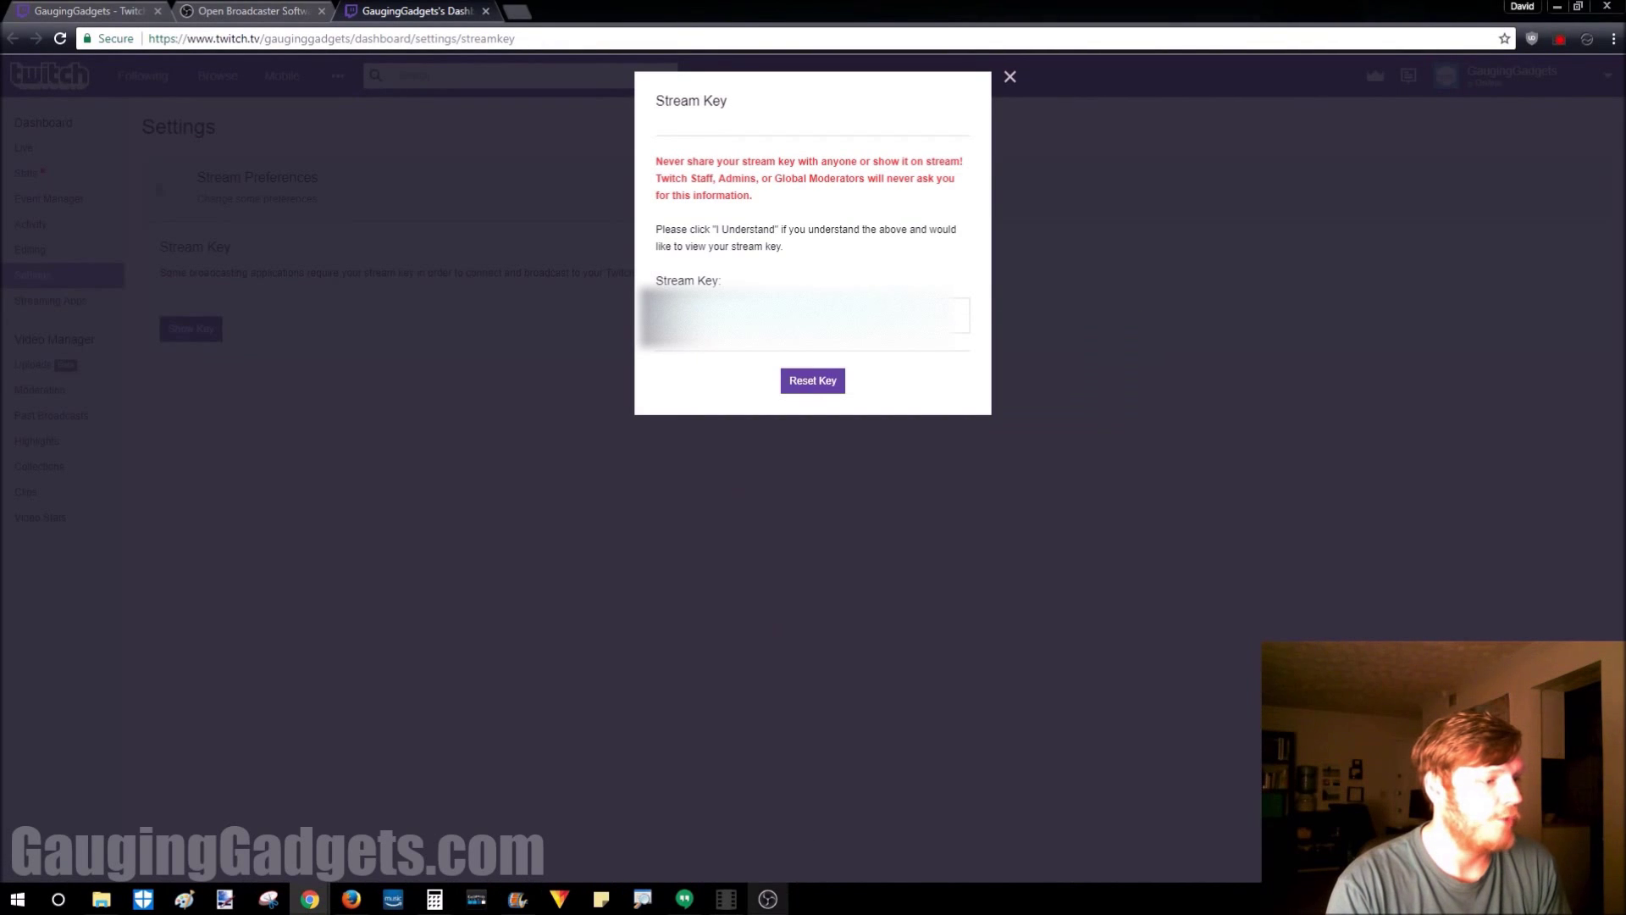
click(767, 900)
Paste the stream key, pick the United States region, and apply the recommended 6000 bitrate, 1280x720, 60 FPS settings.
right_click(814, 401)
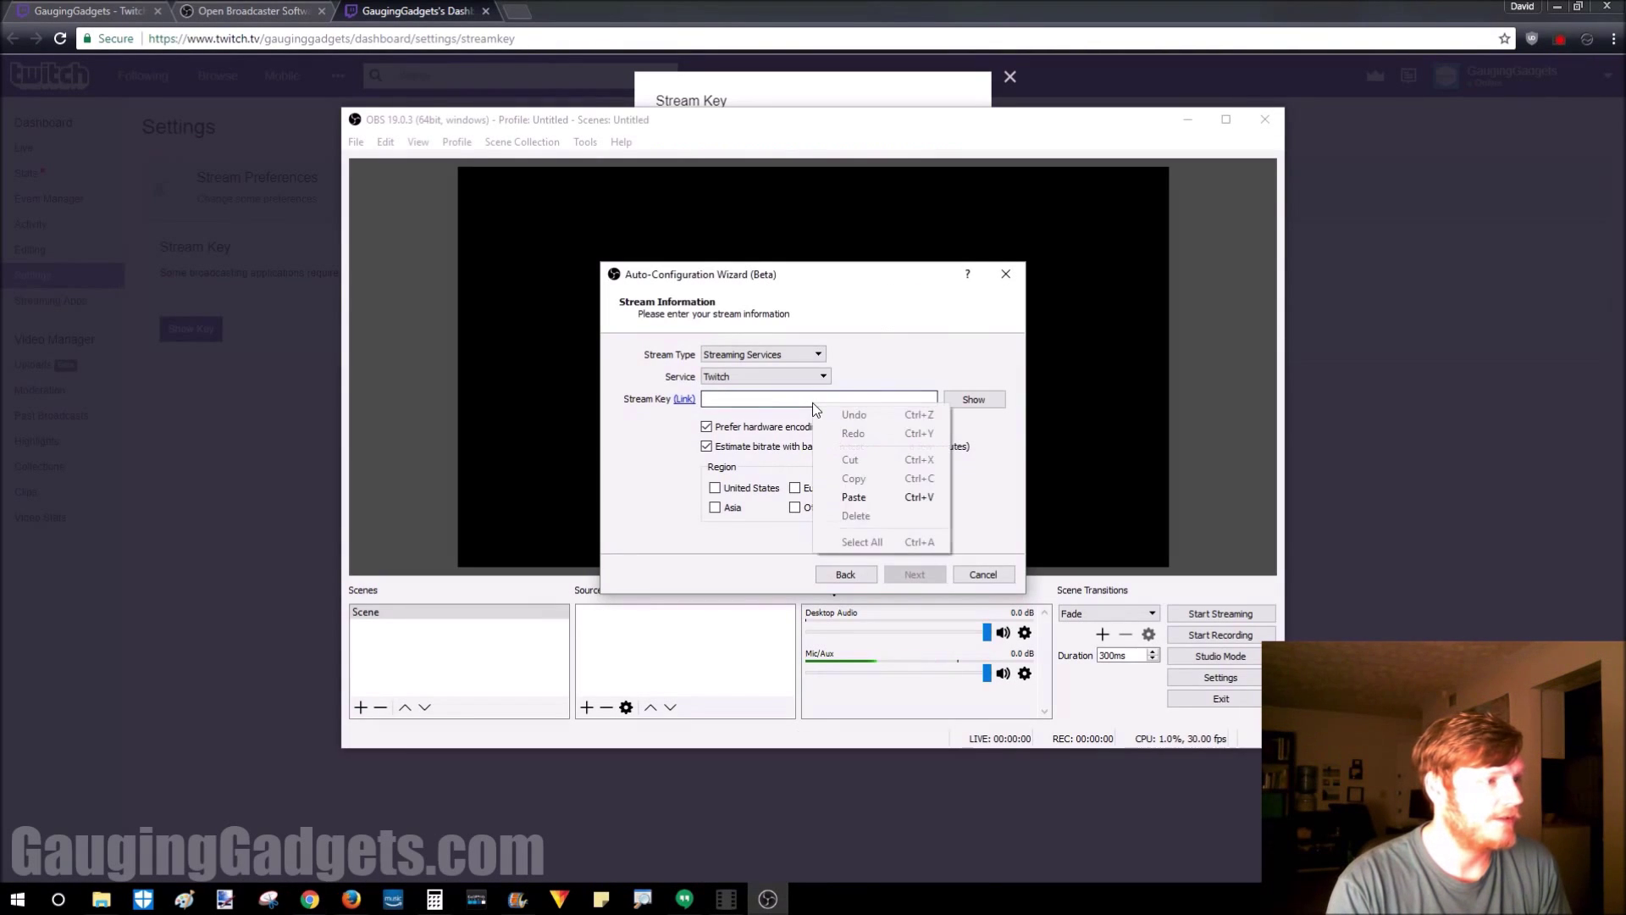
click(853, 497)
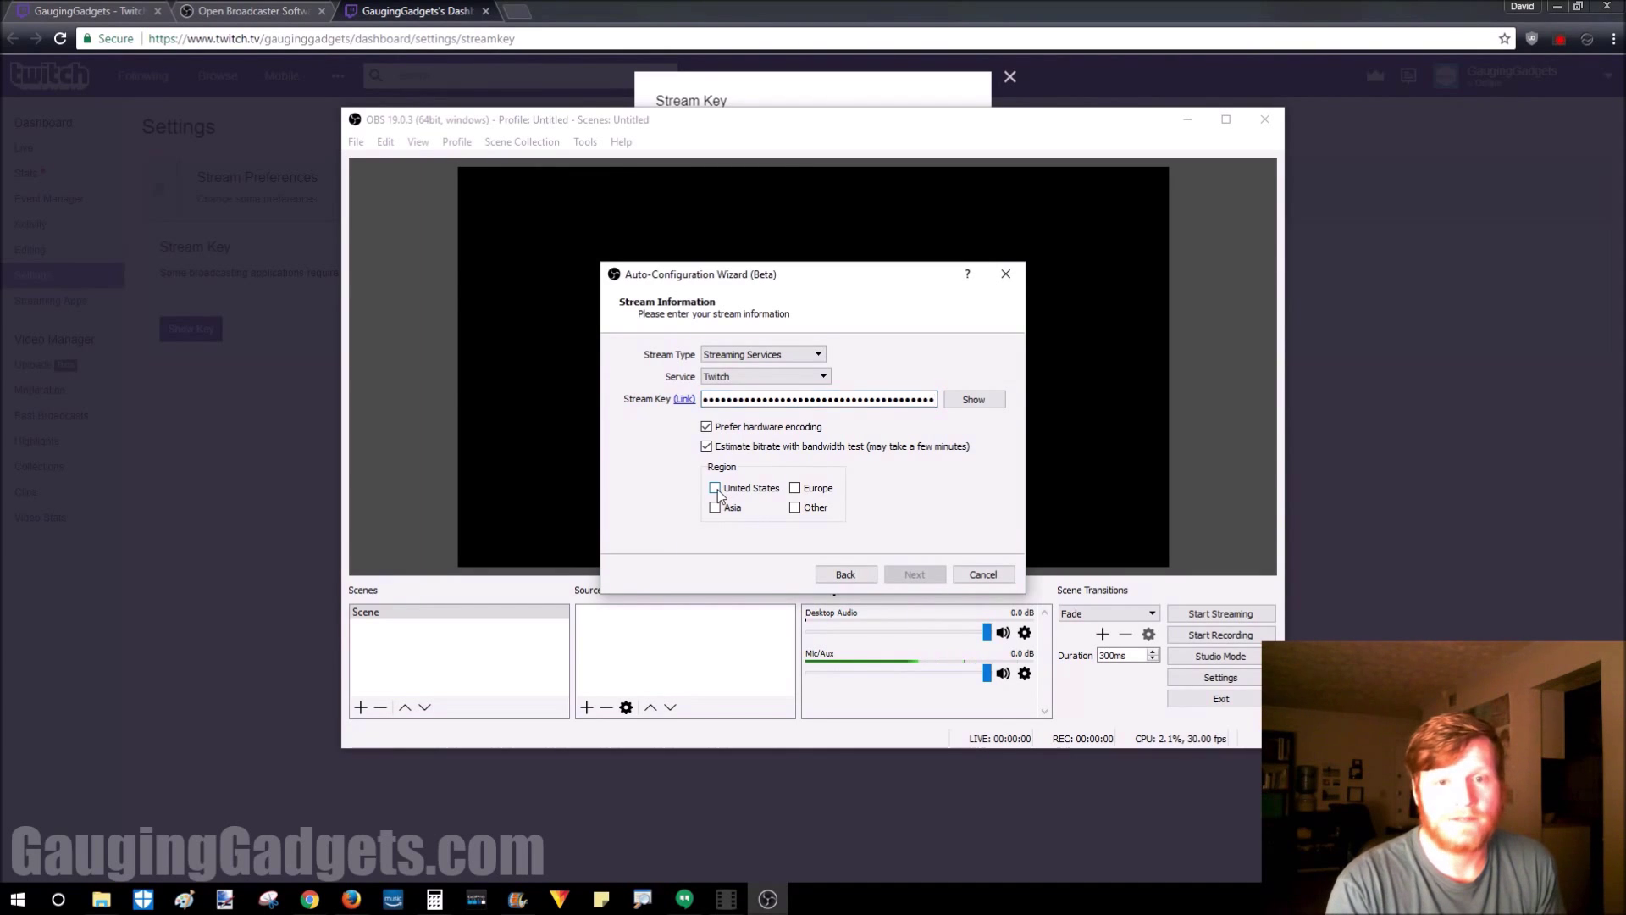
click(716, 489)
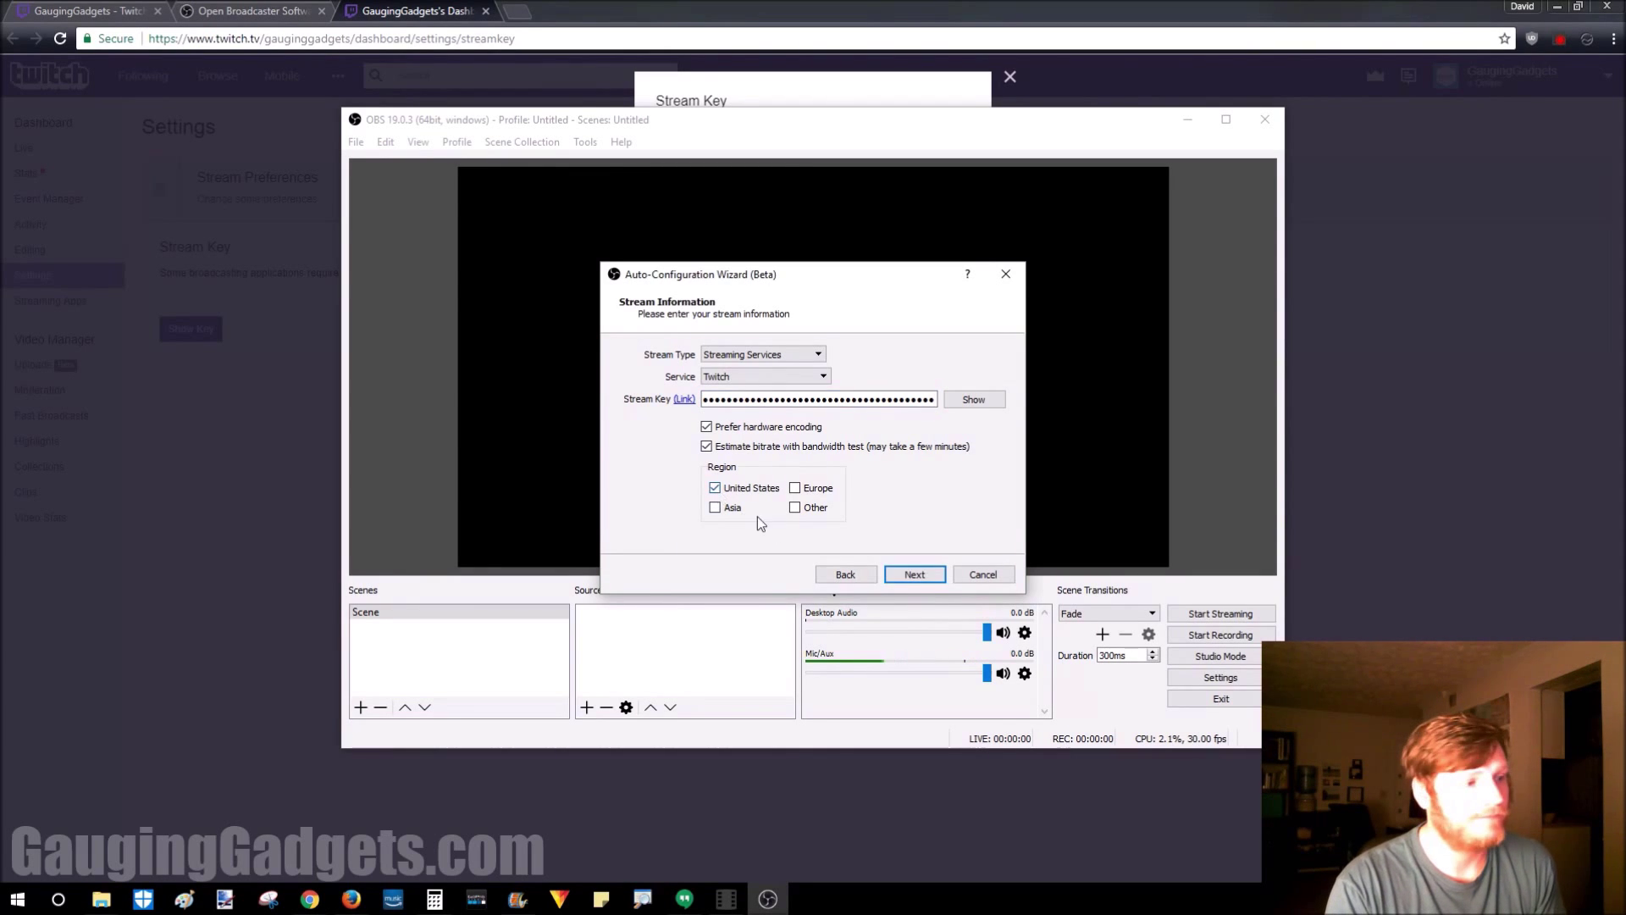
click(913, 575)
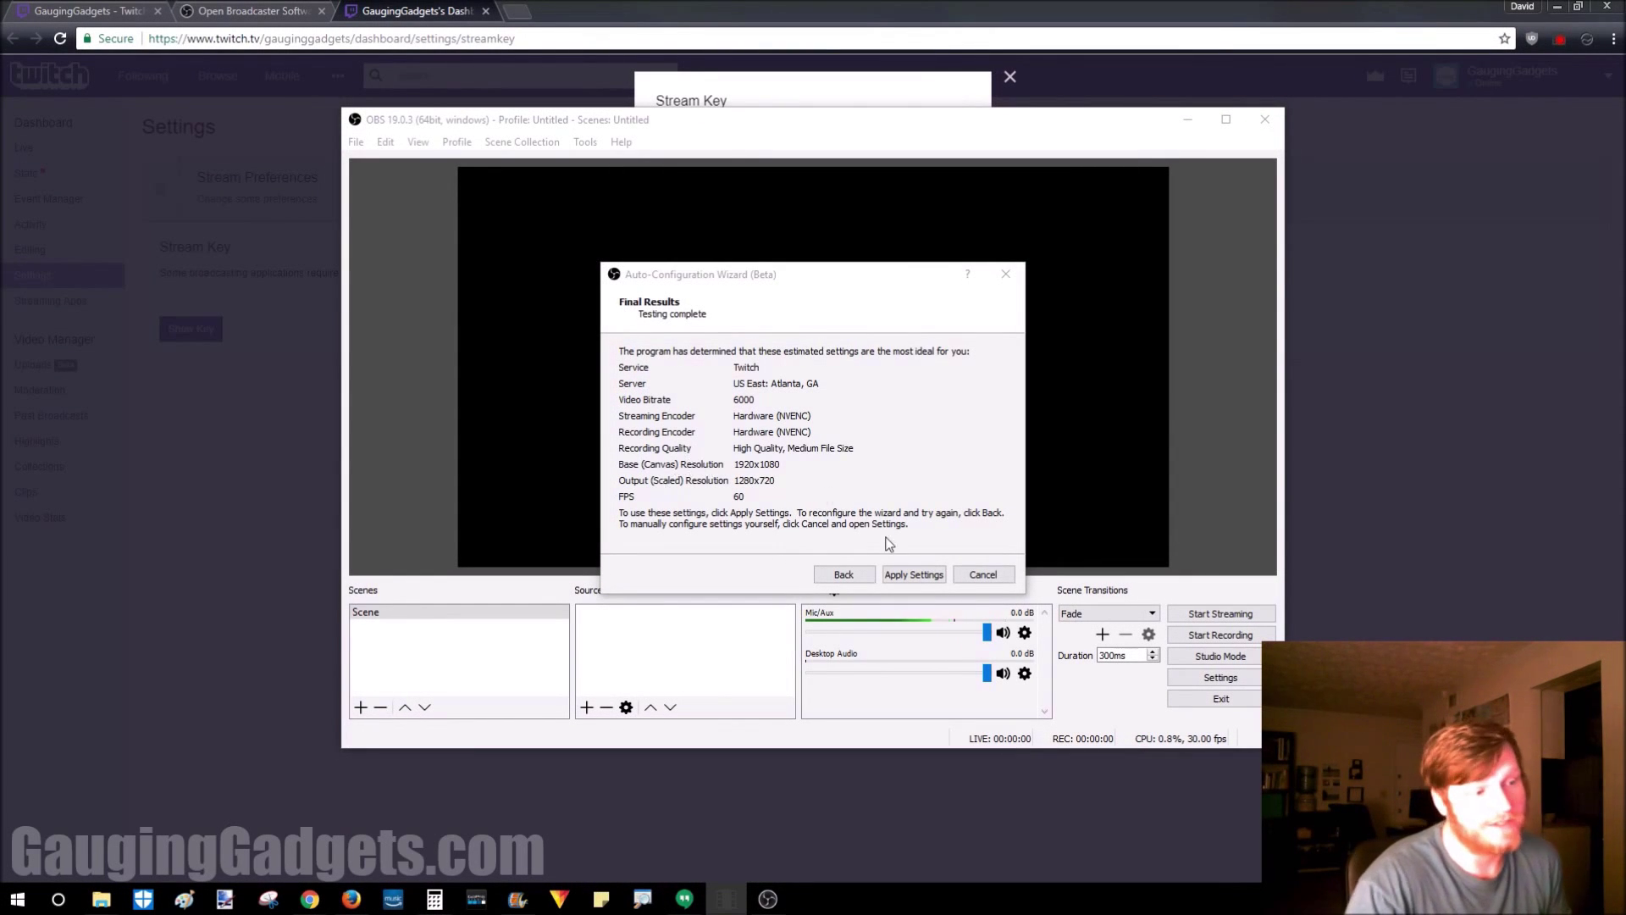
click(922, 579)
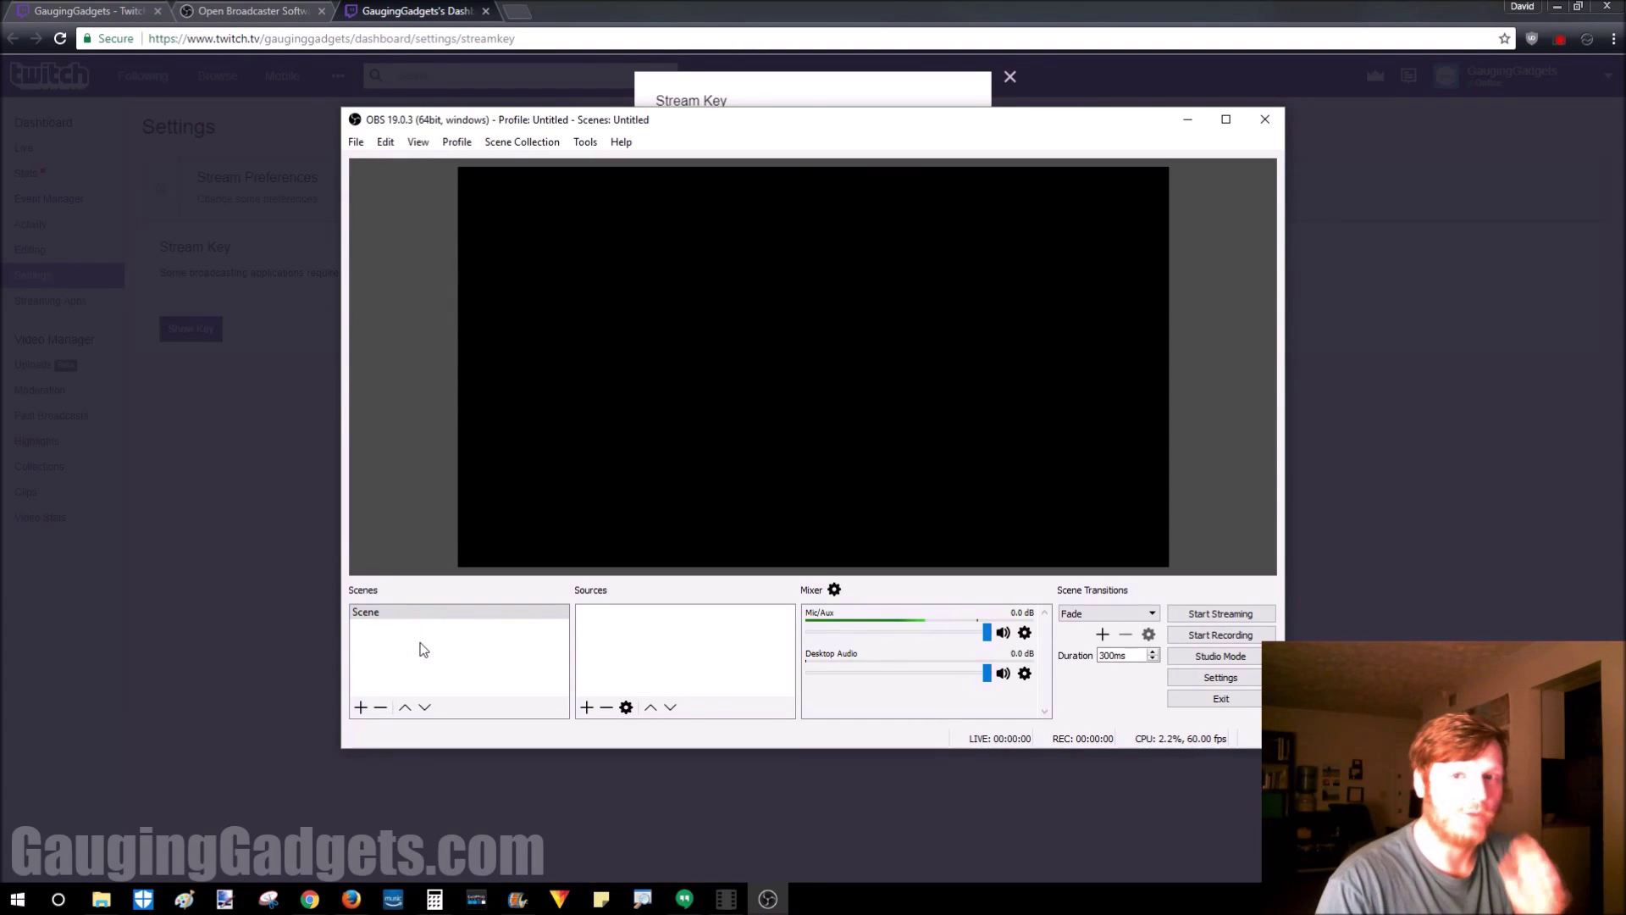
Add a Display Capture source of Display 0 (1920x1080) with cursor capture.
click(586, 708)
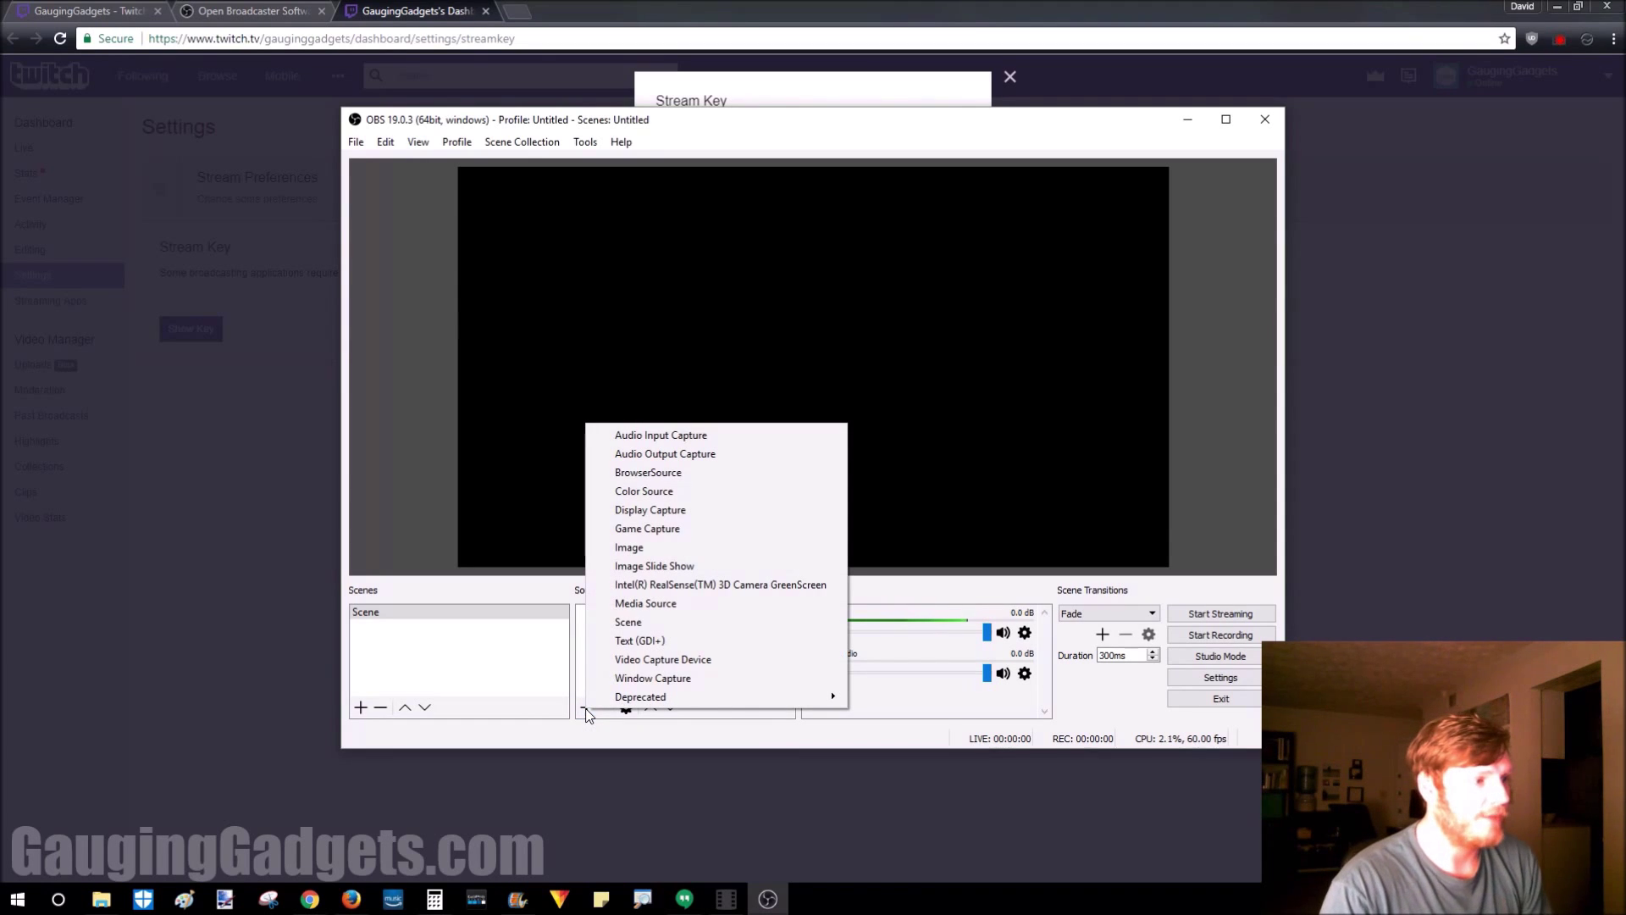
click(649, 511)
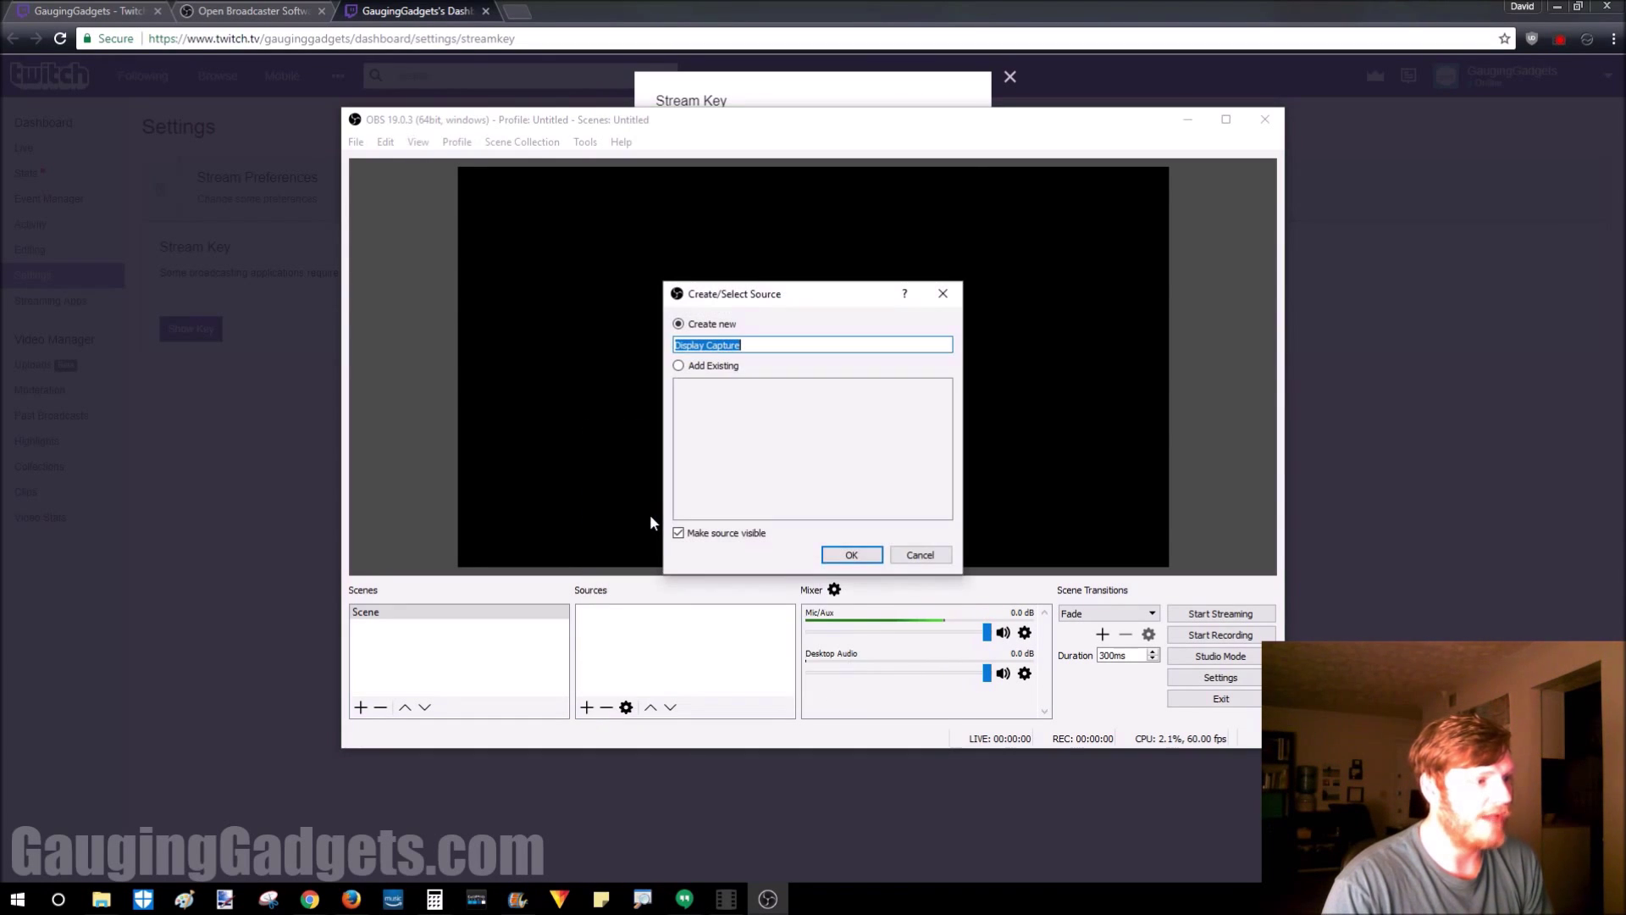
click(850, 556)
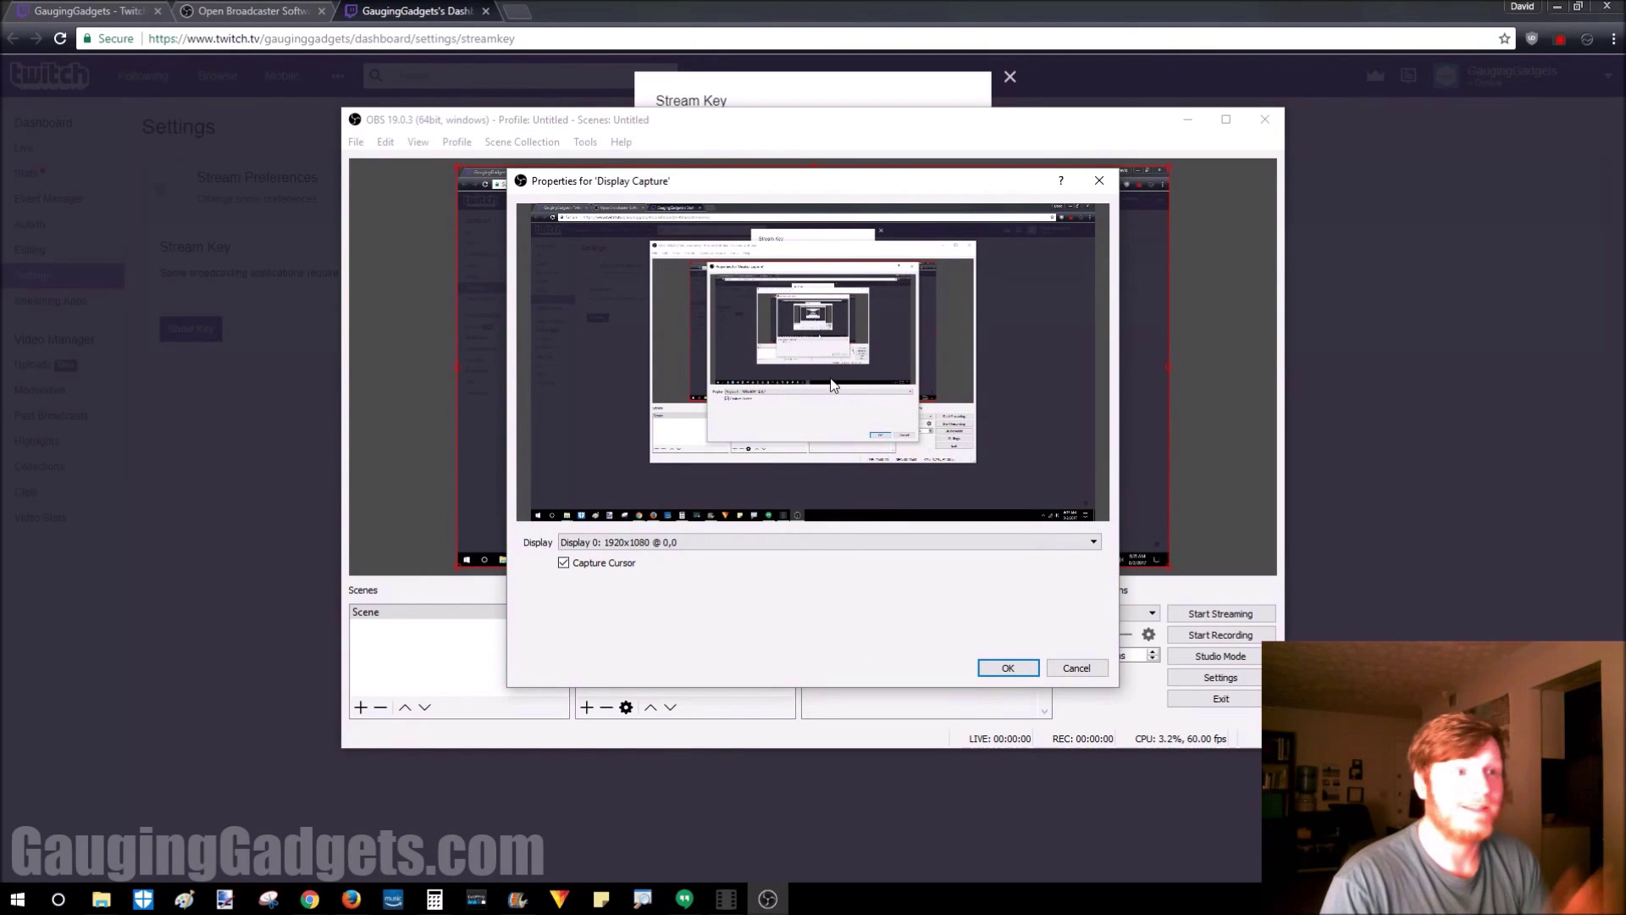
click(1007, 668)
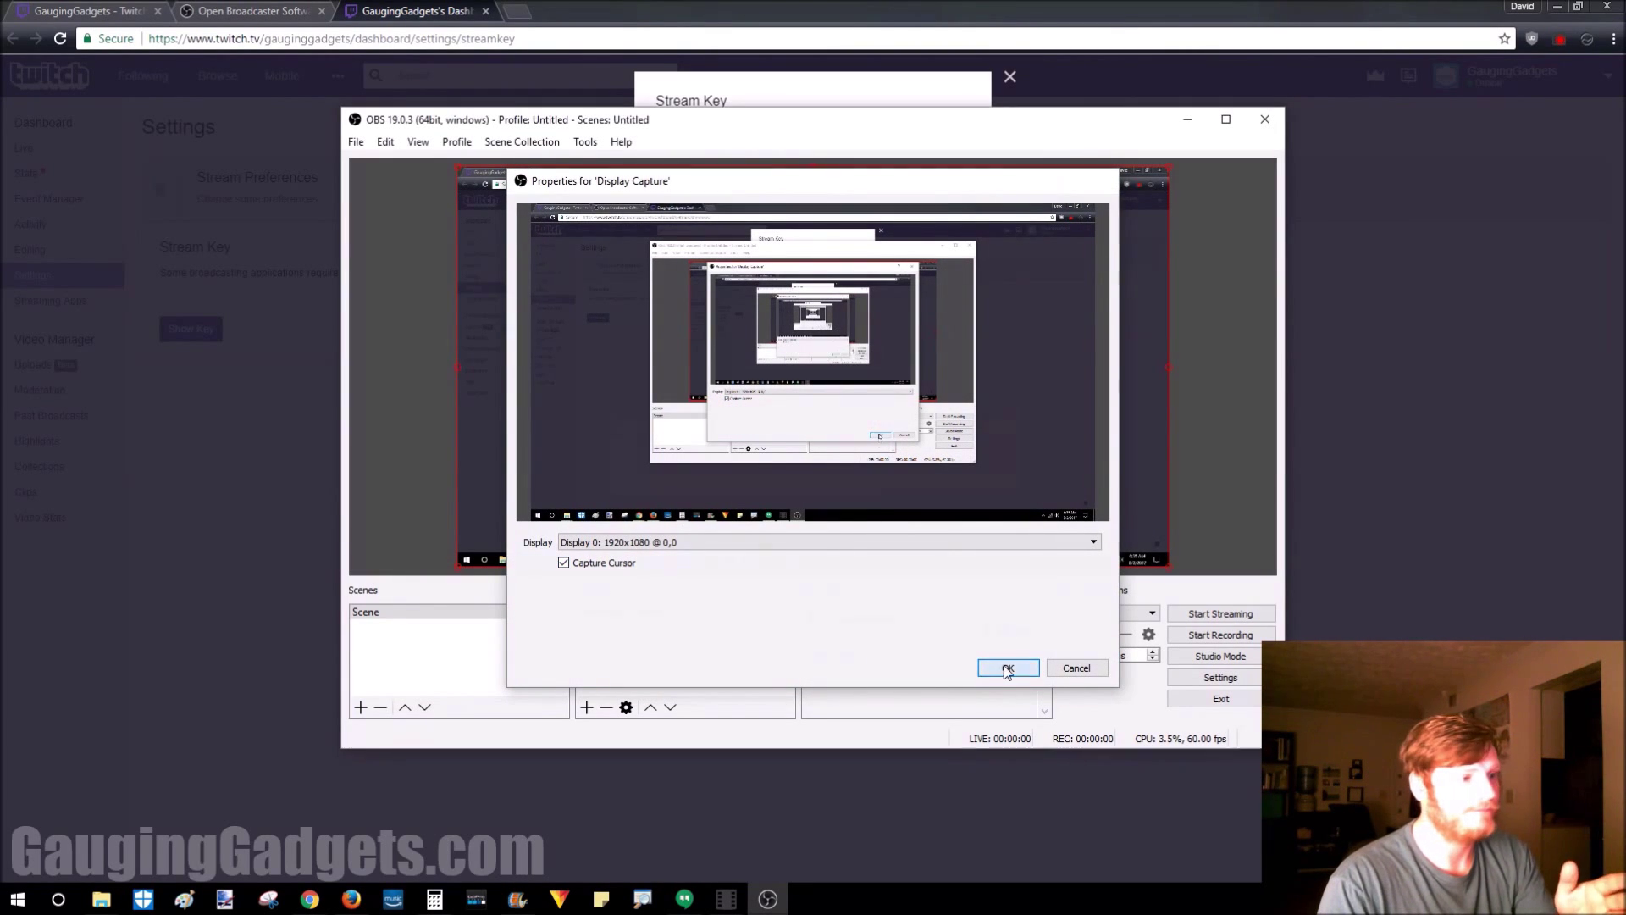
Add a Game Capture source in 'Capture any fullscreen application' mode.
click(587, 708)
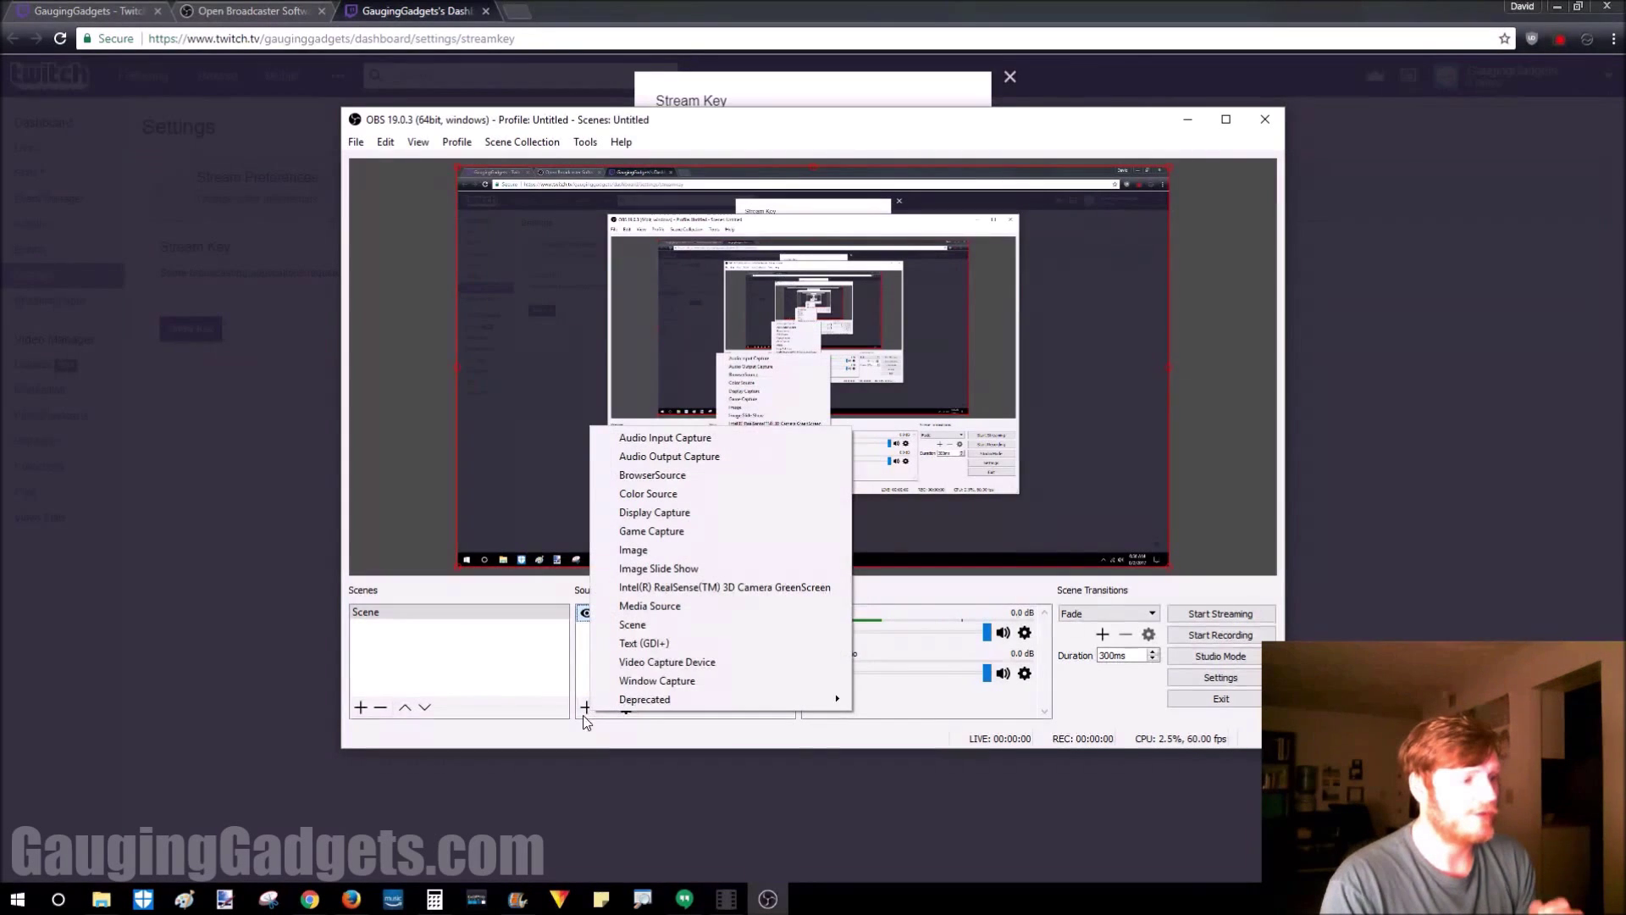
click(677, 531)
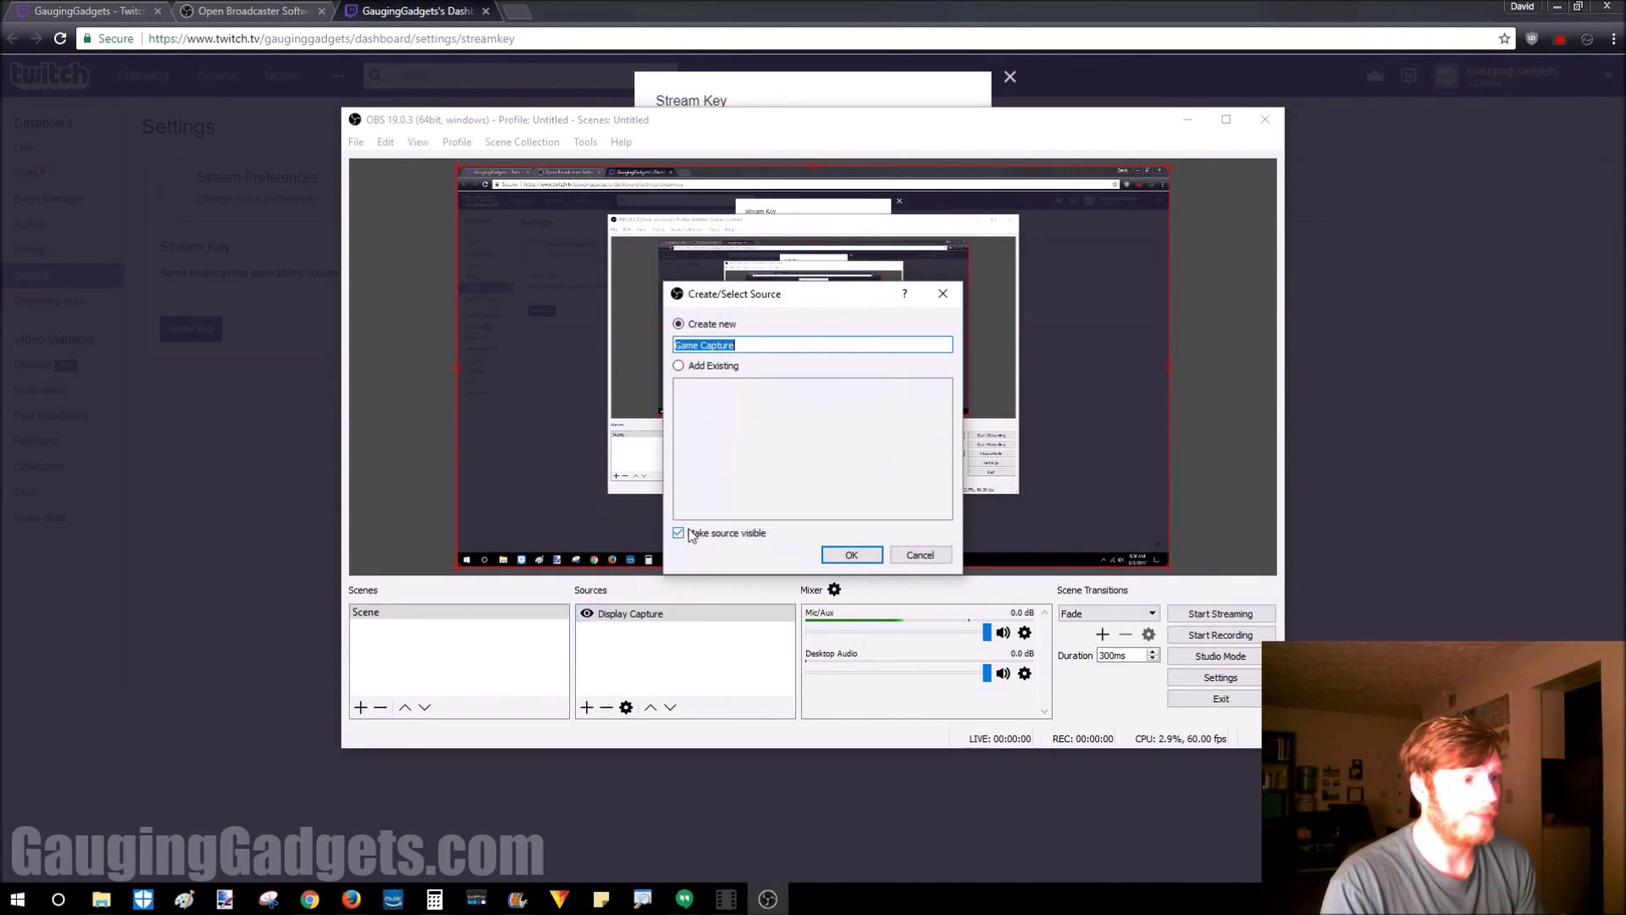
click(853, 556)
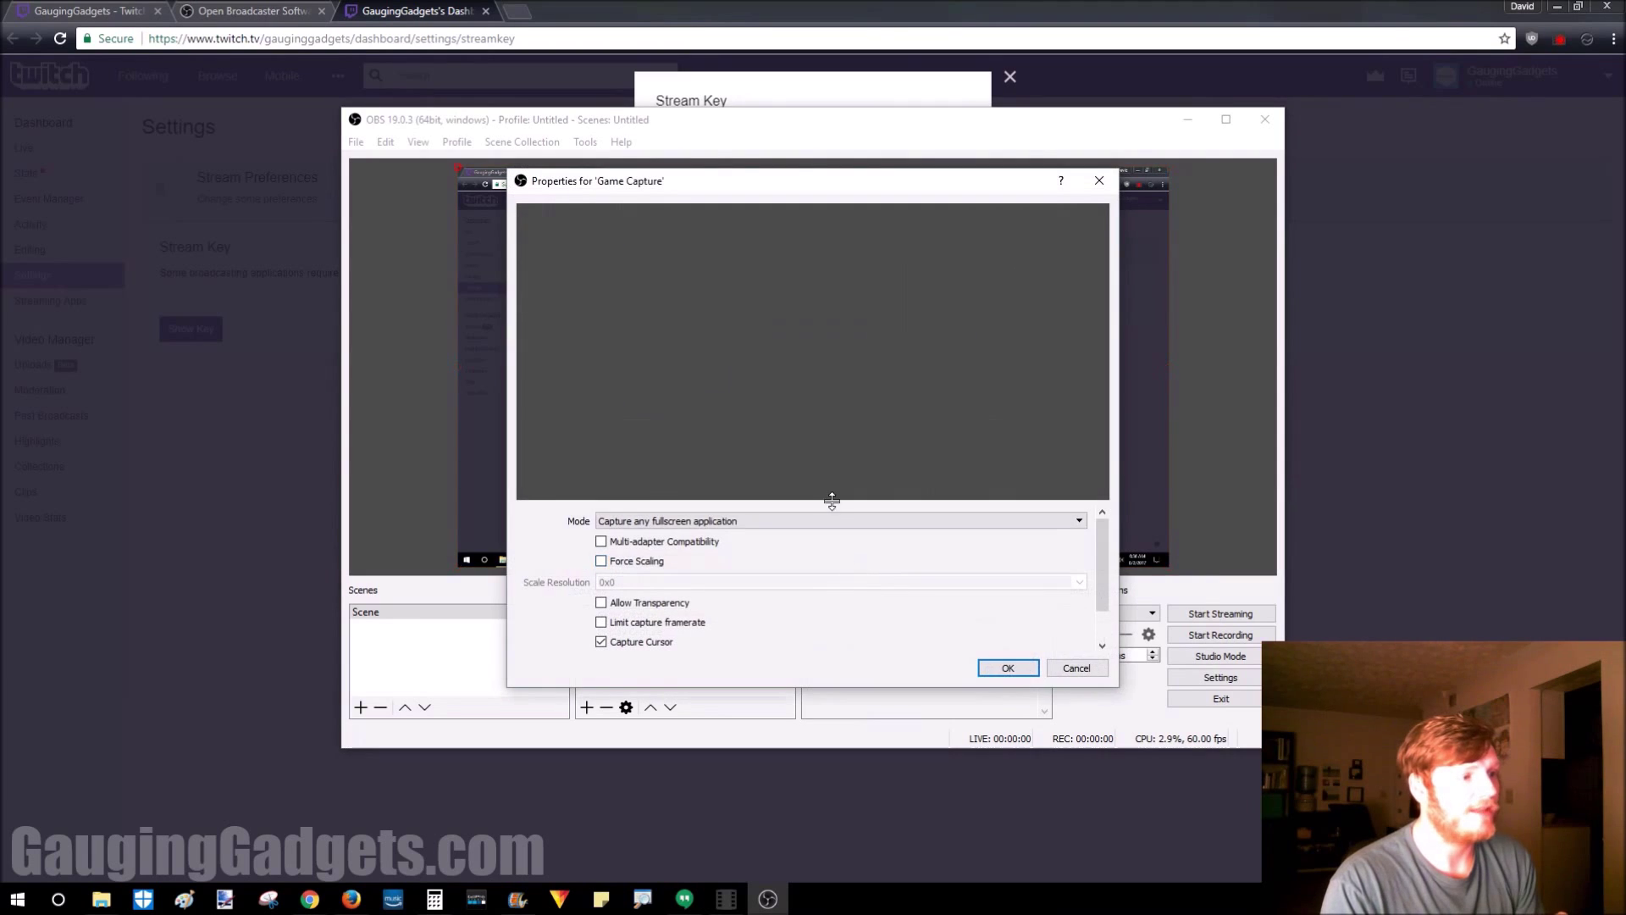
click(820, 518)
click(819, 518)
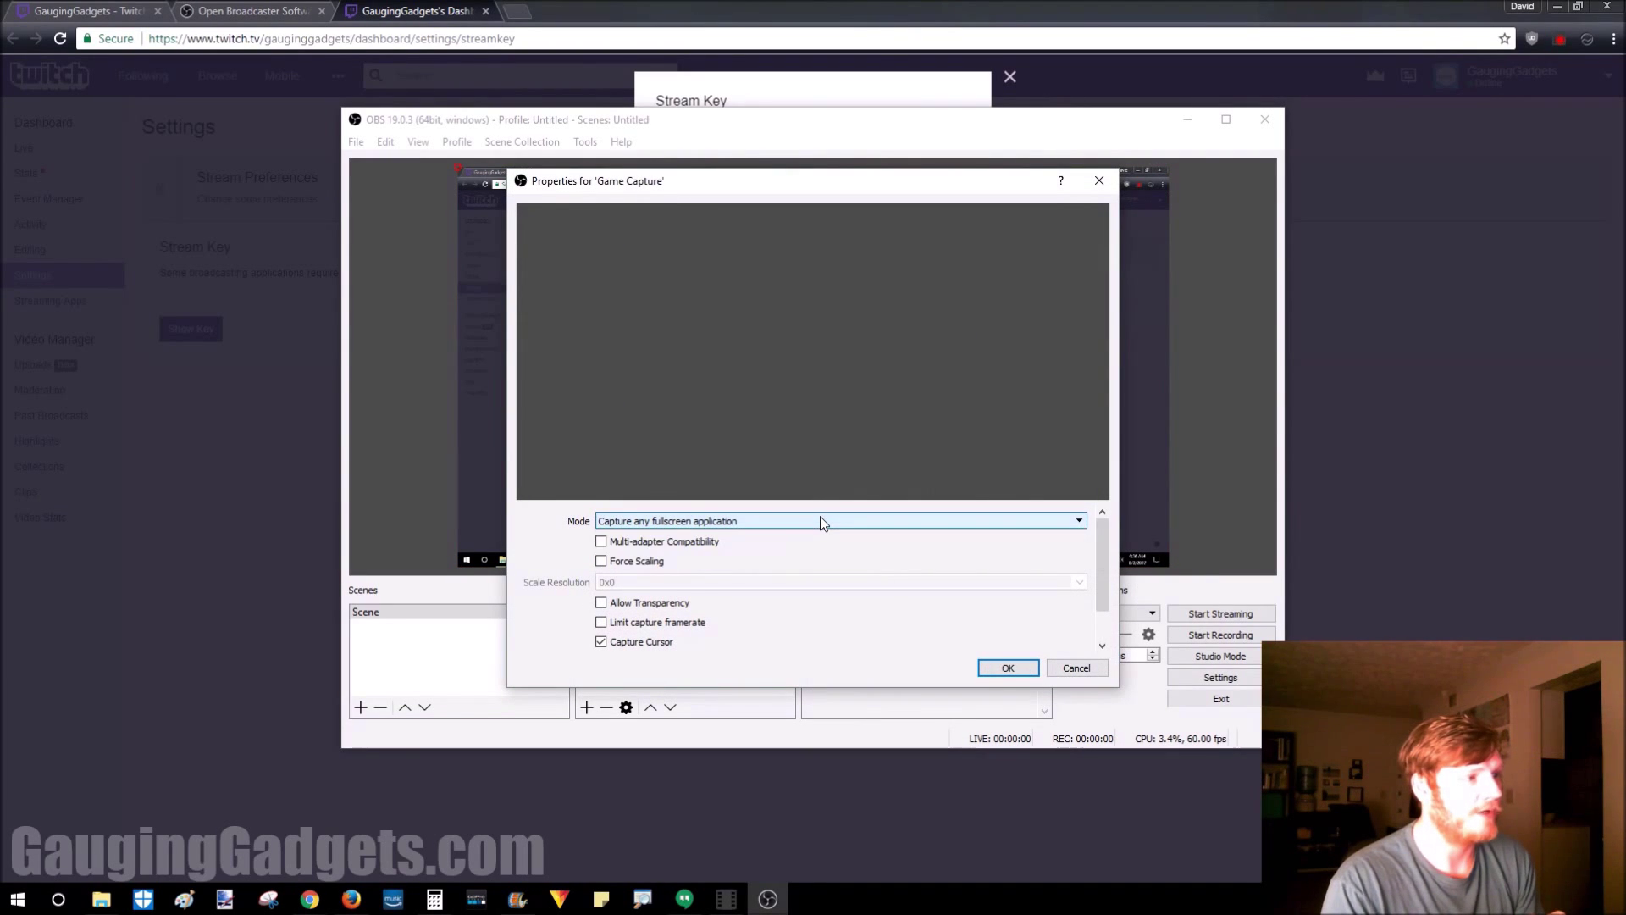
click(819, 520)
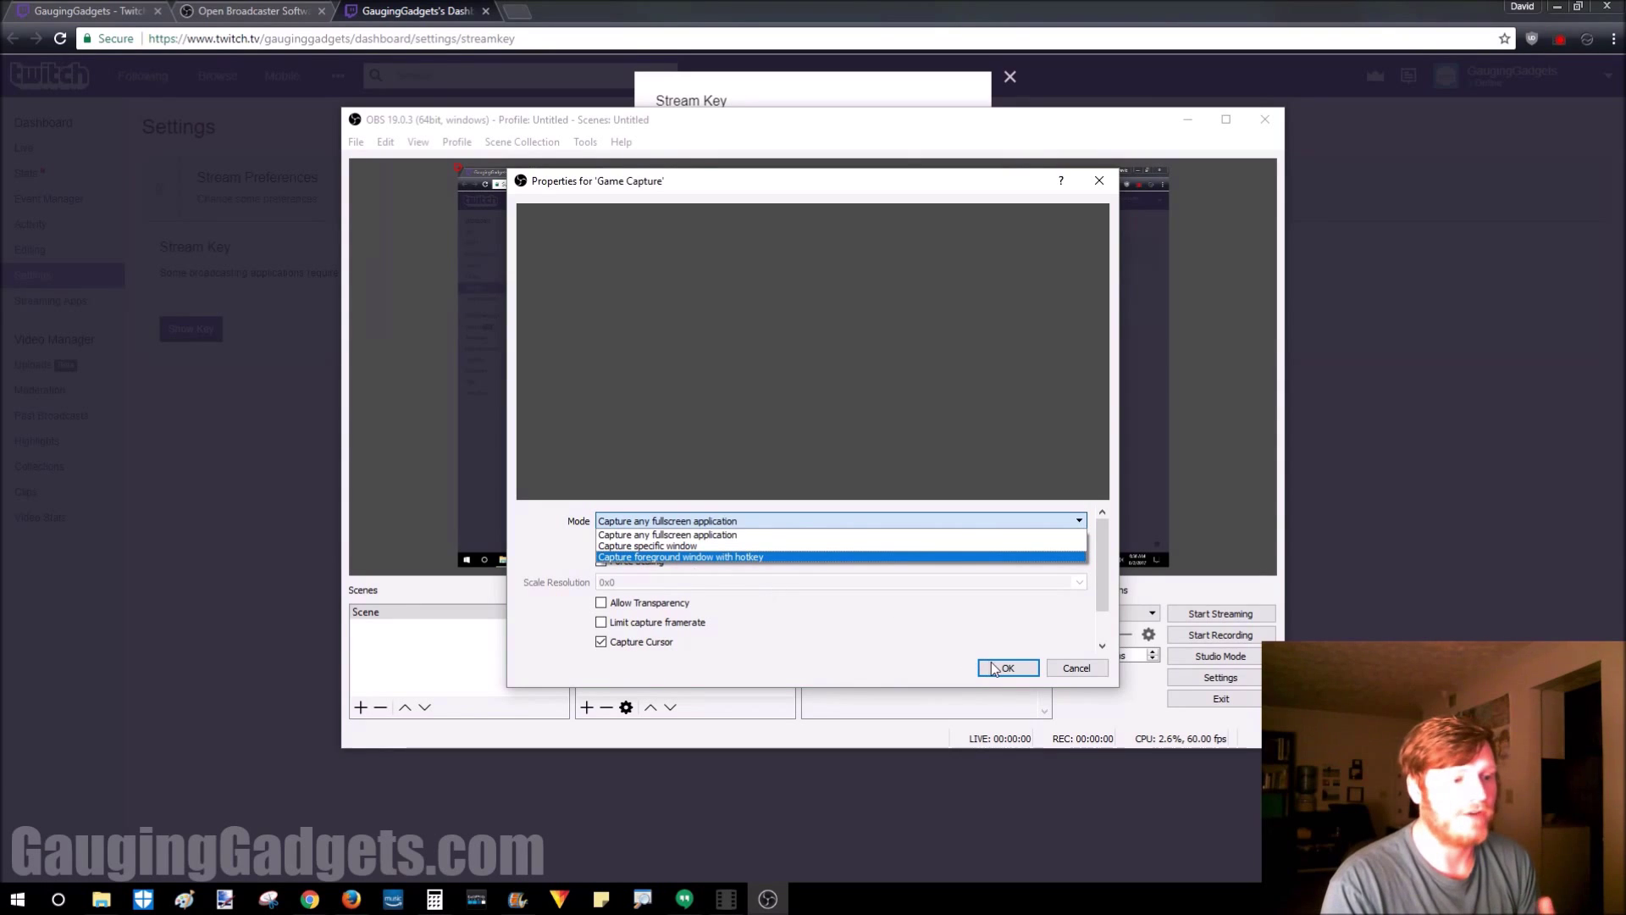
click(1074, 668)
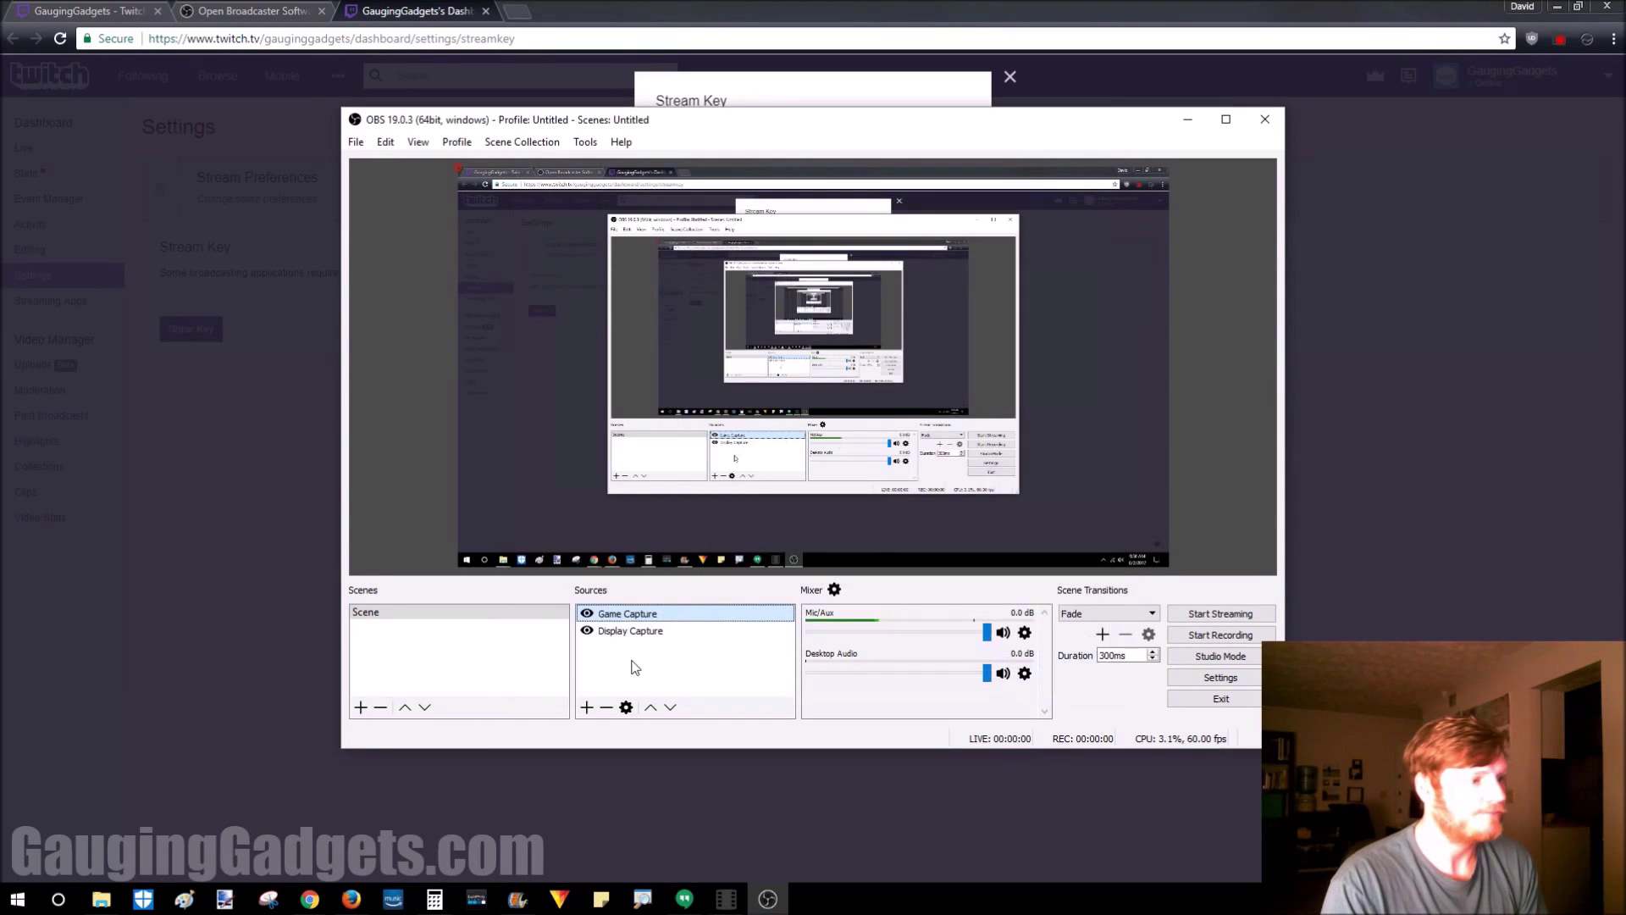
Add an Image source using channelbrandsmall.png and drag the logo to the preview's top-right corner.
click(588, 708)
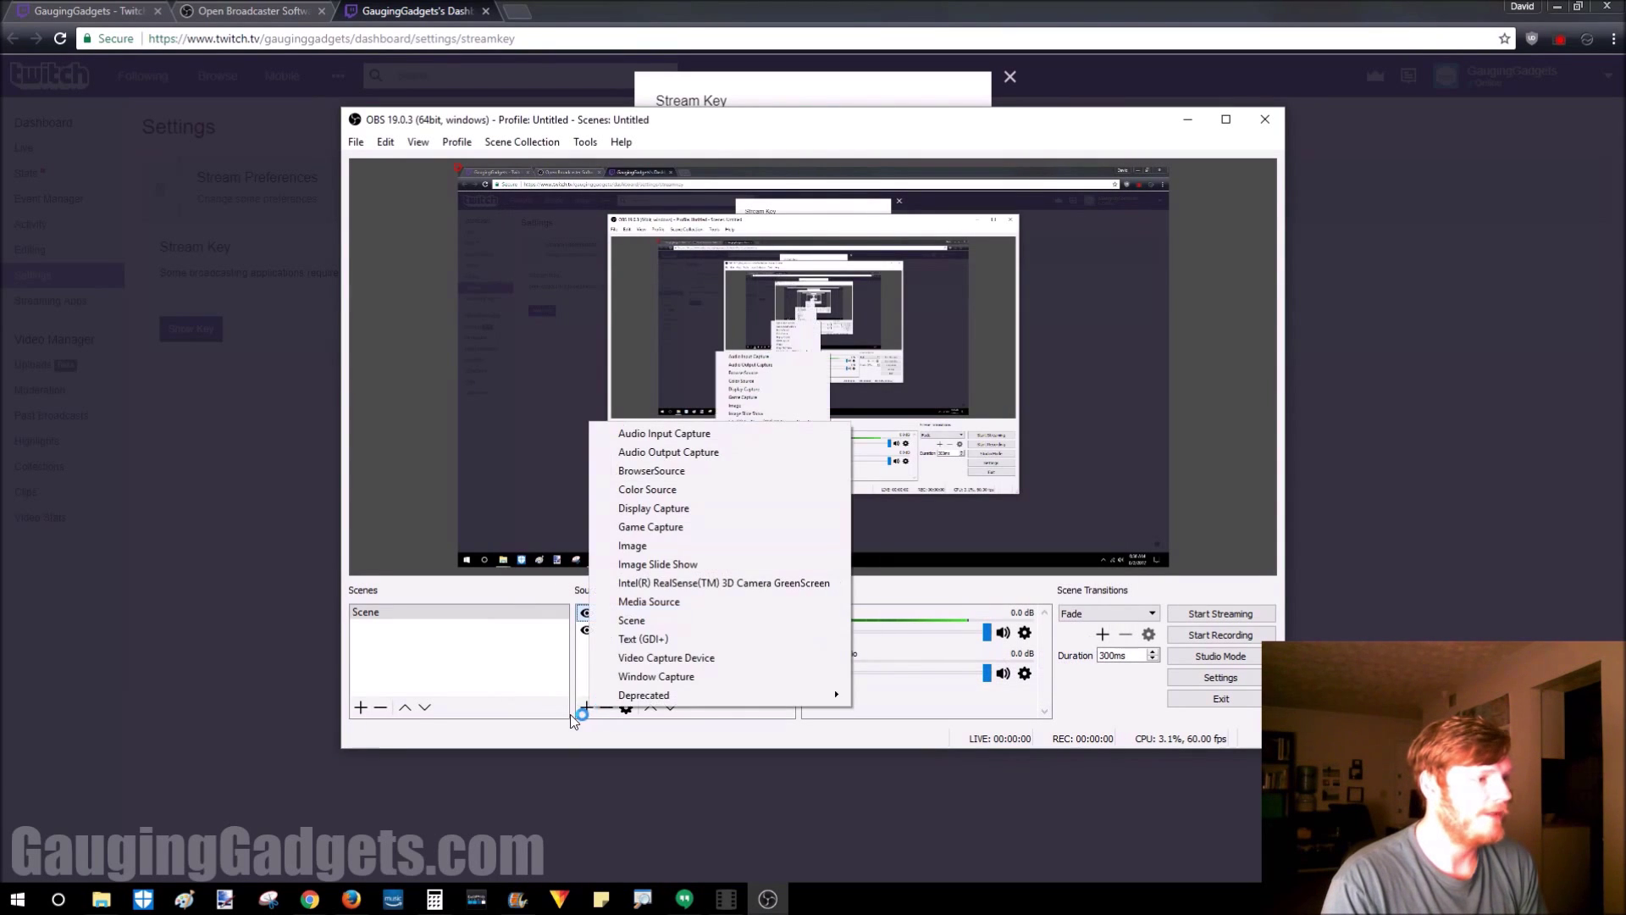
click(675, 548)
click(844, 554)
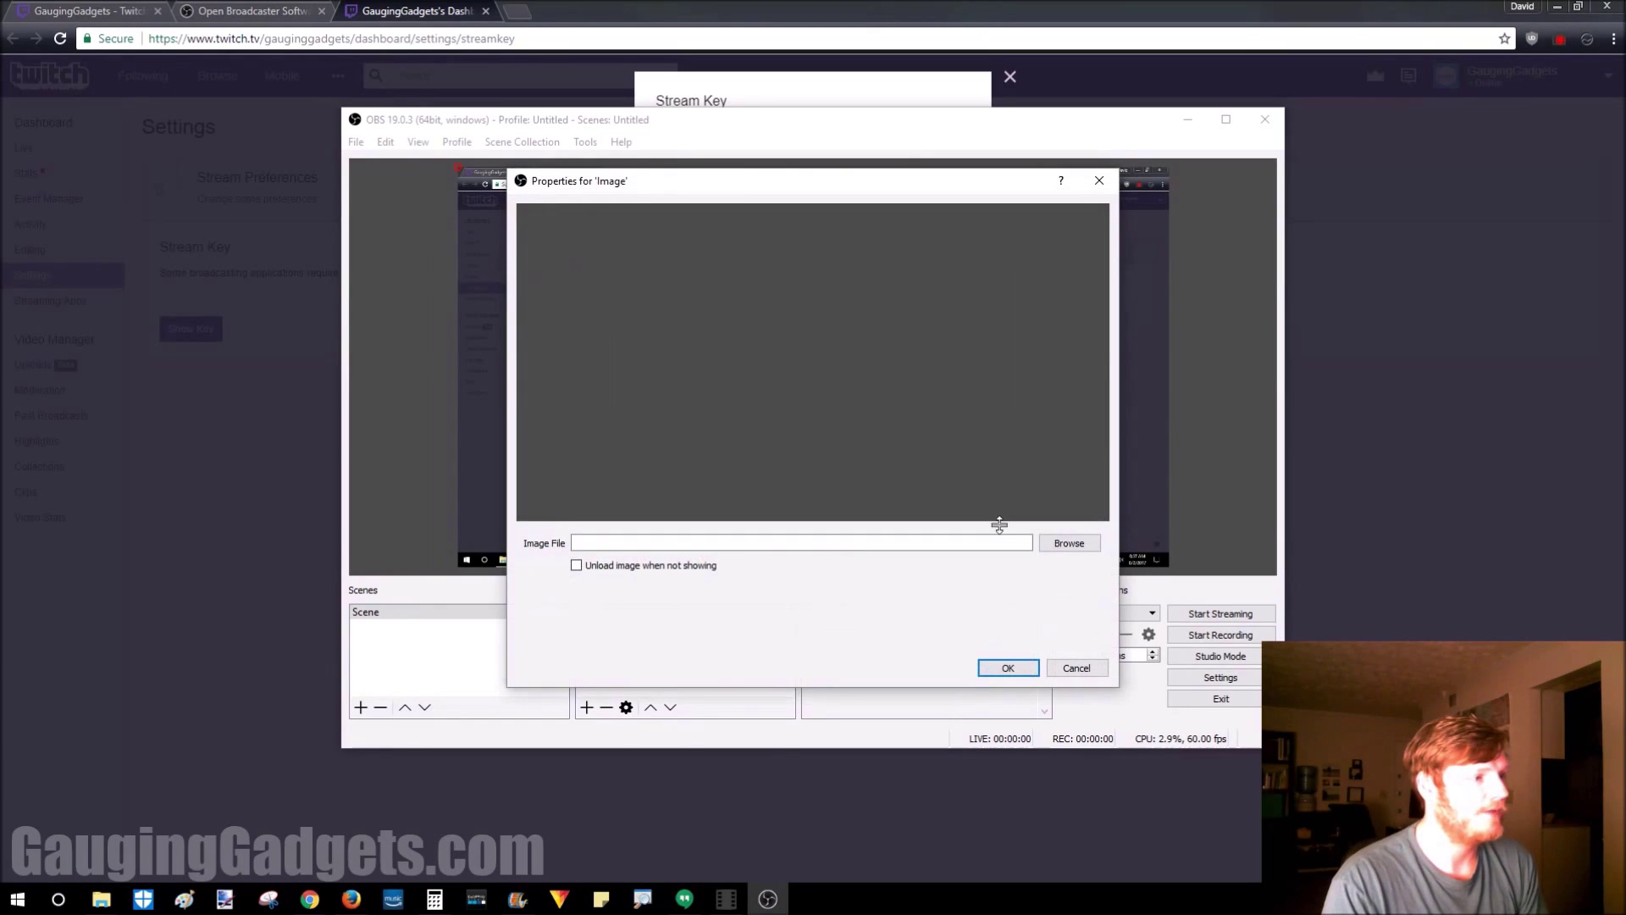
click(1067, 543)
scroll(592, 372, up, 3)
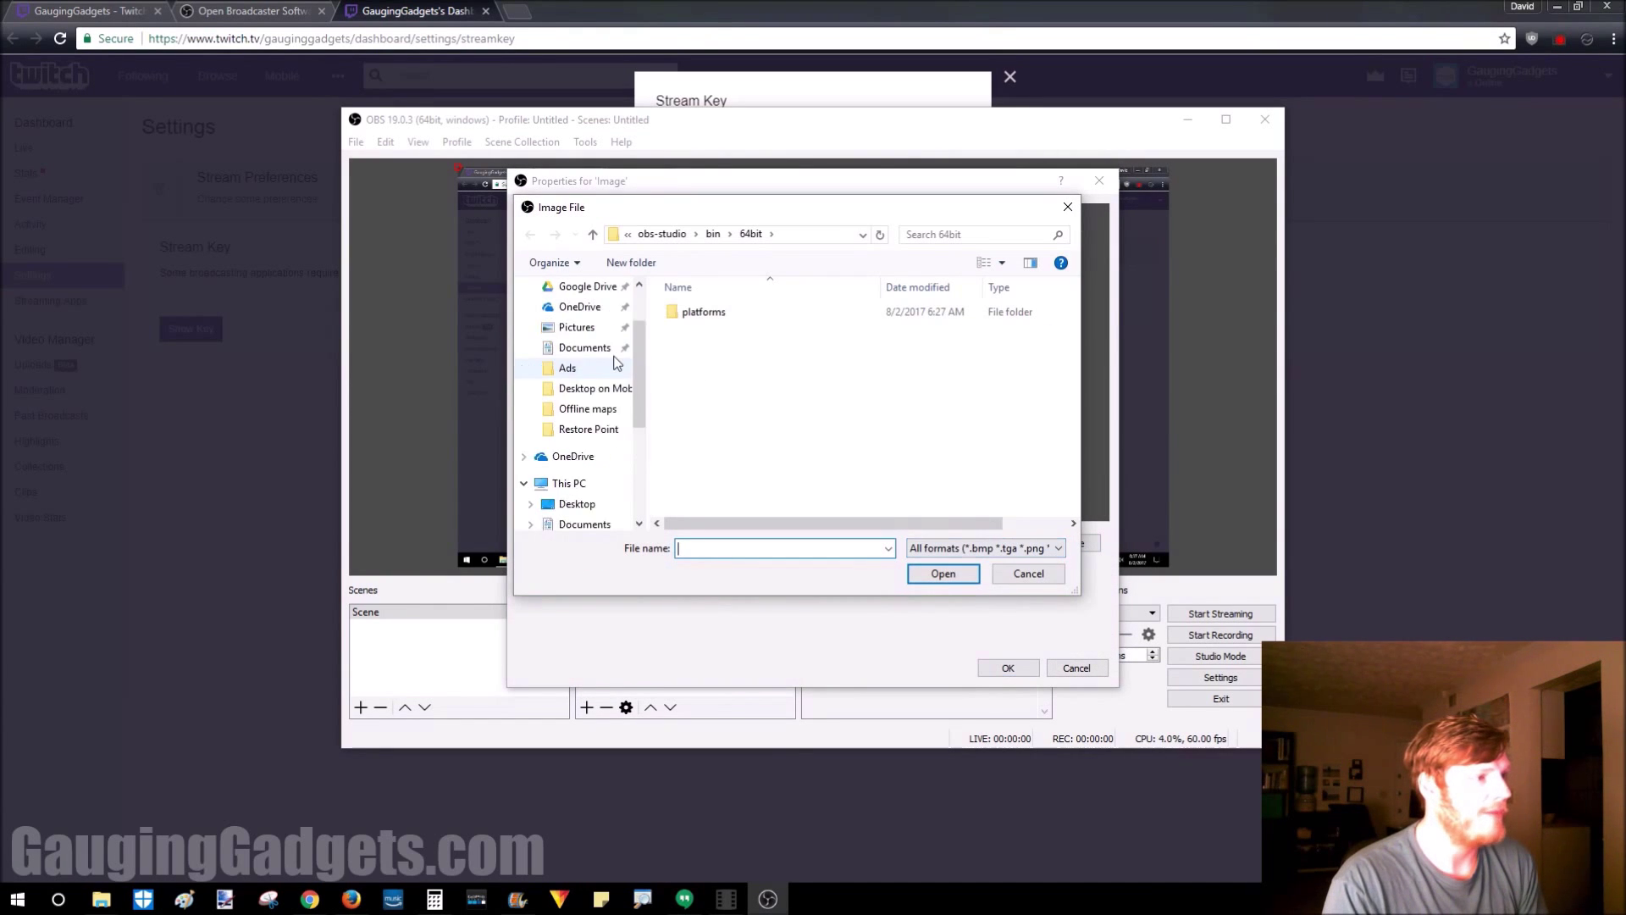
scroll(594, 373, up, 1)
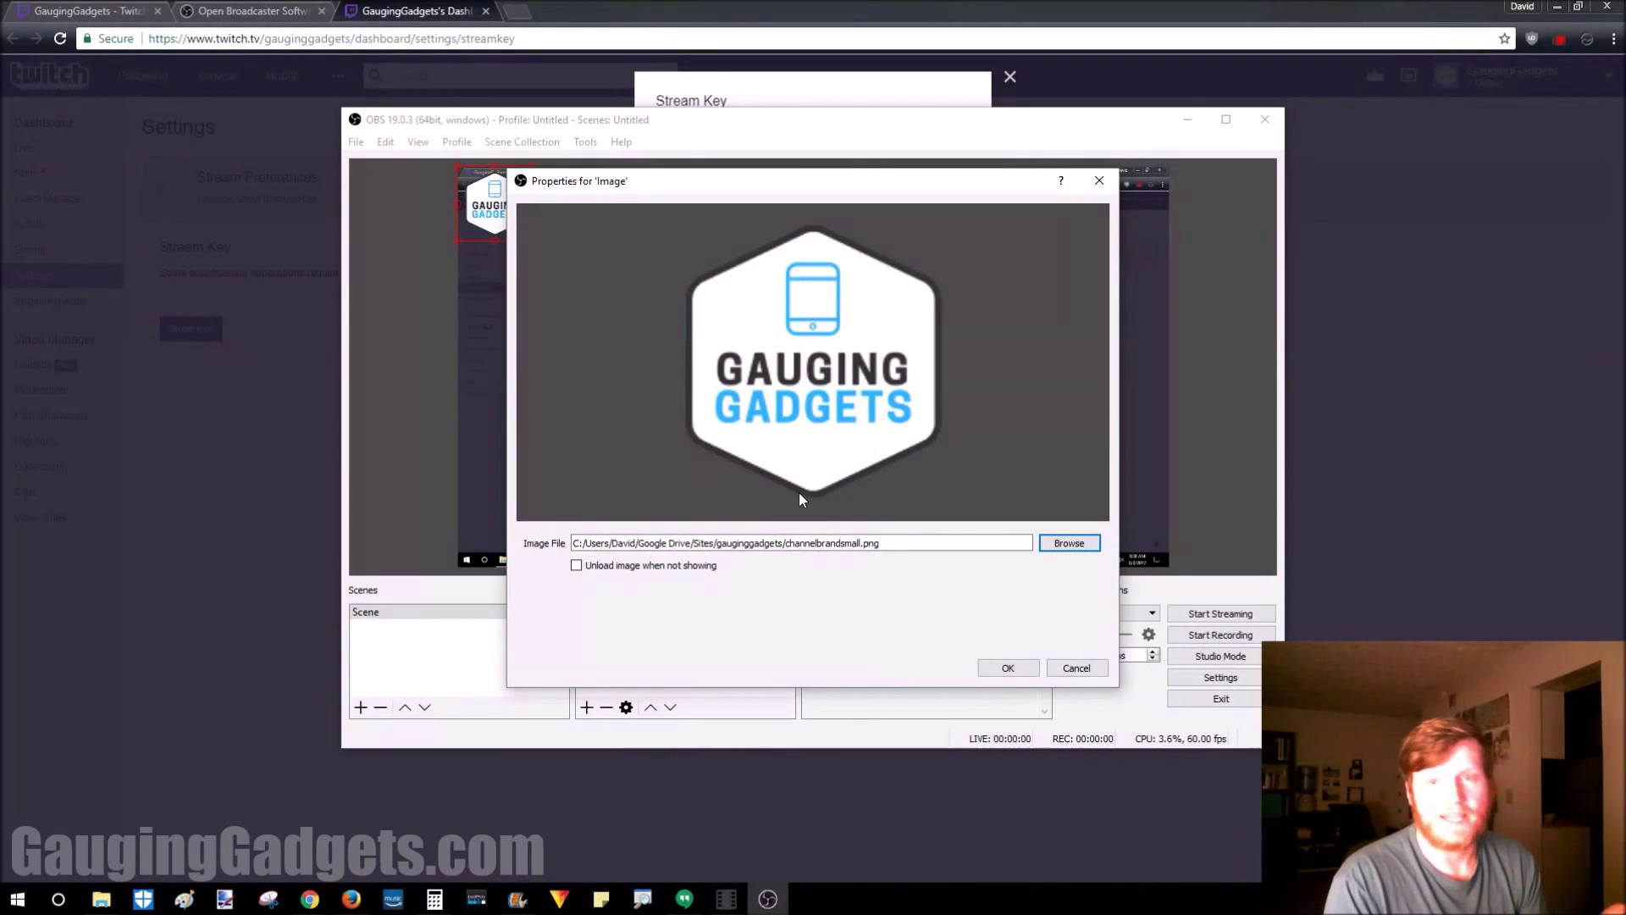
click(1001, 668)
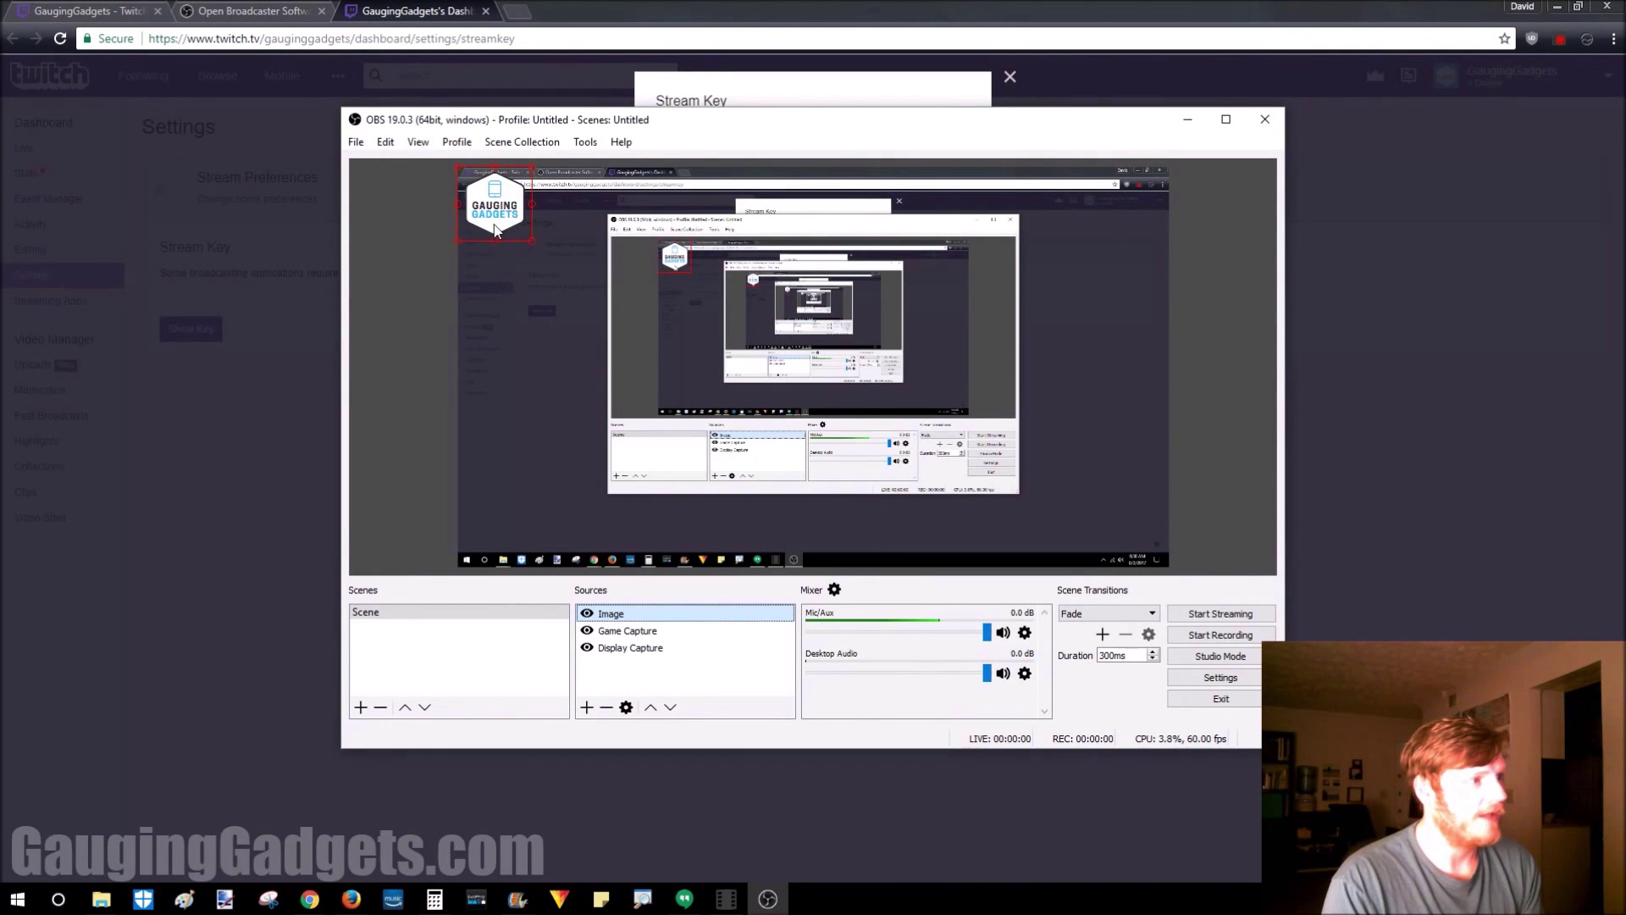
drag(494, 229, 1127, 225)
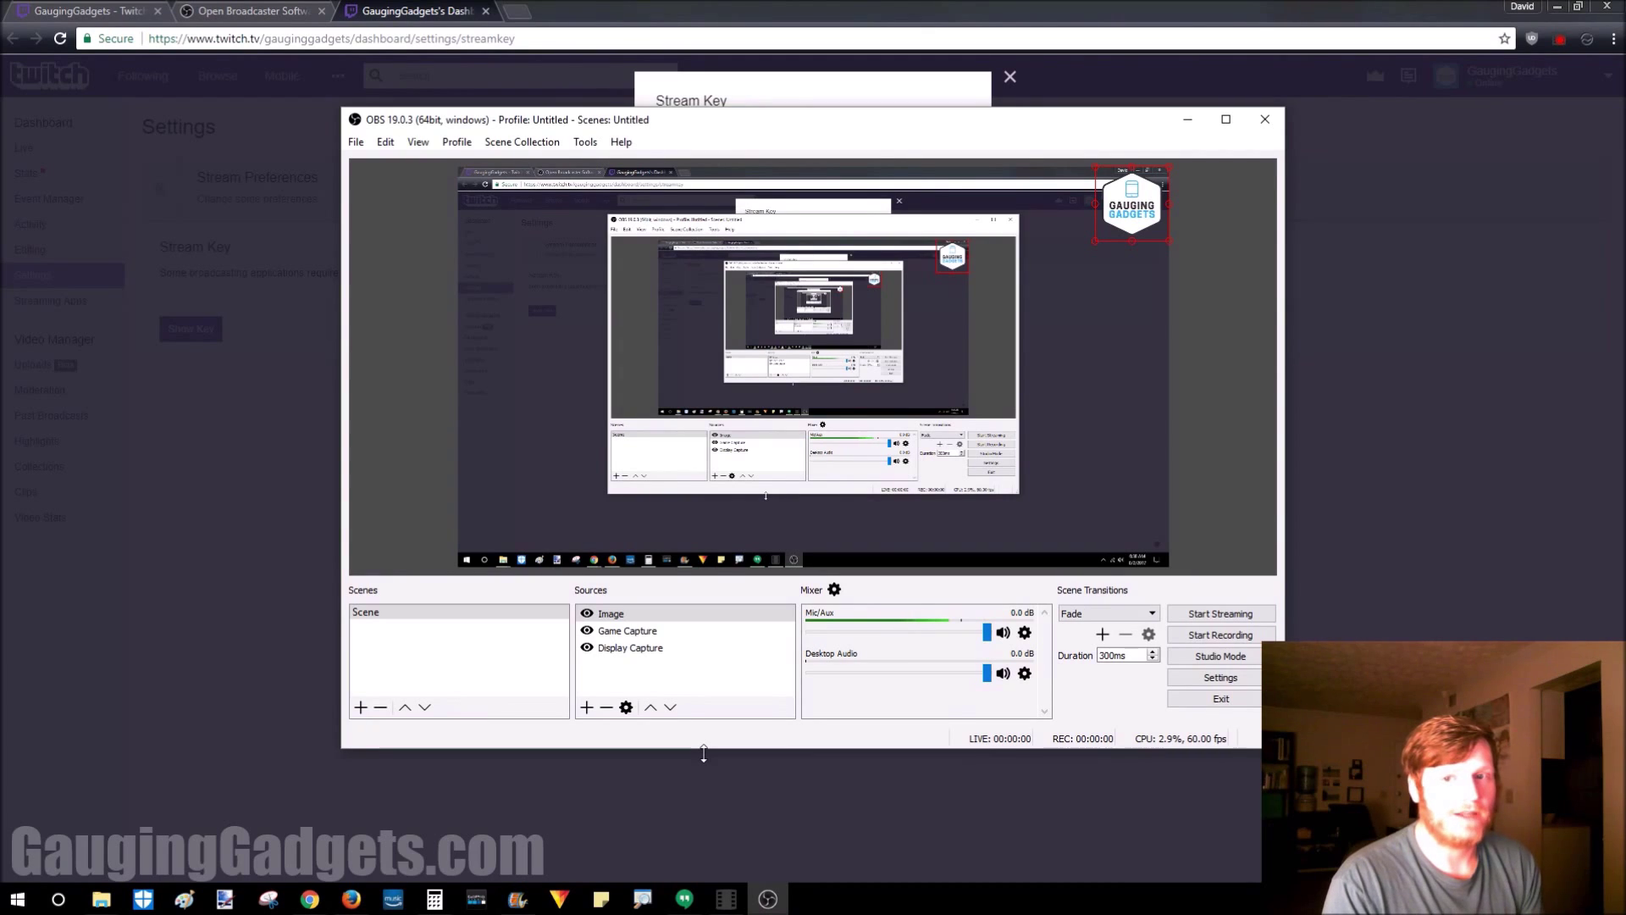
click(587, 706)
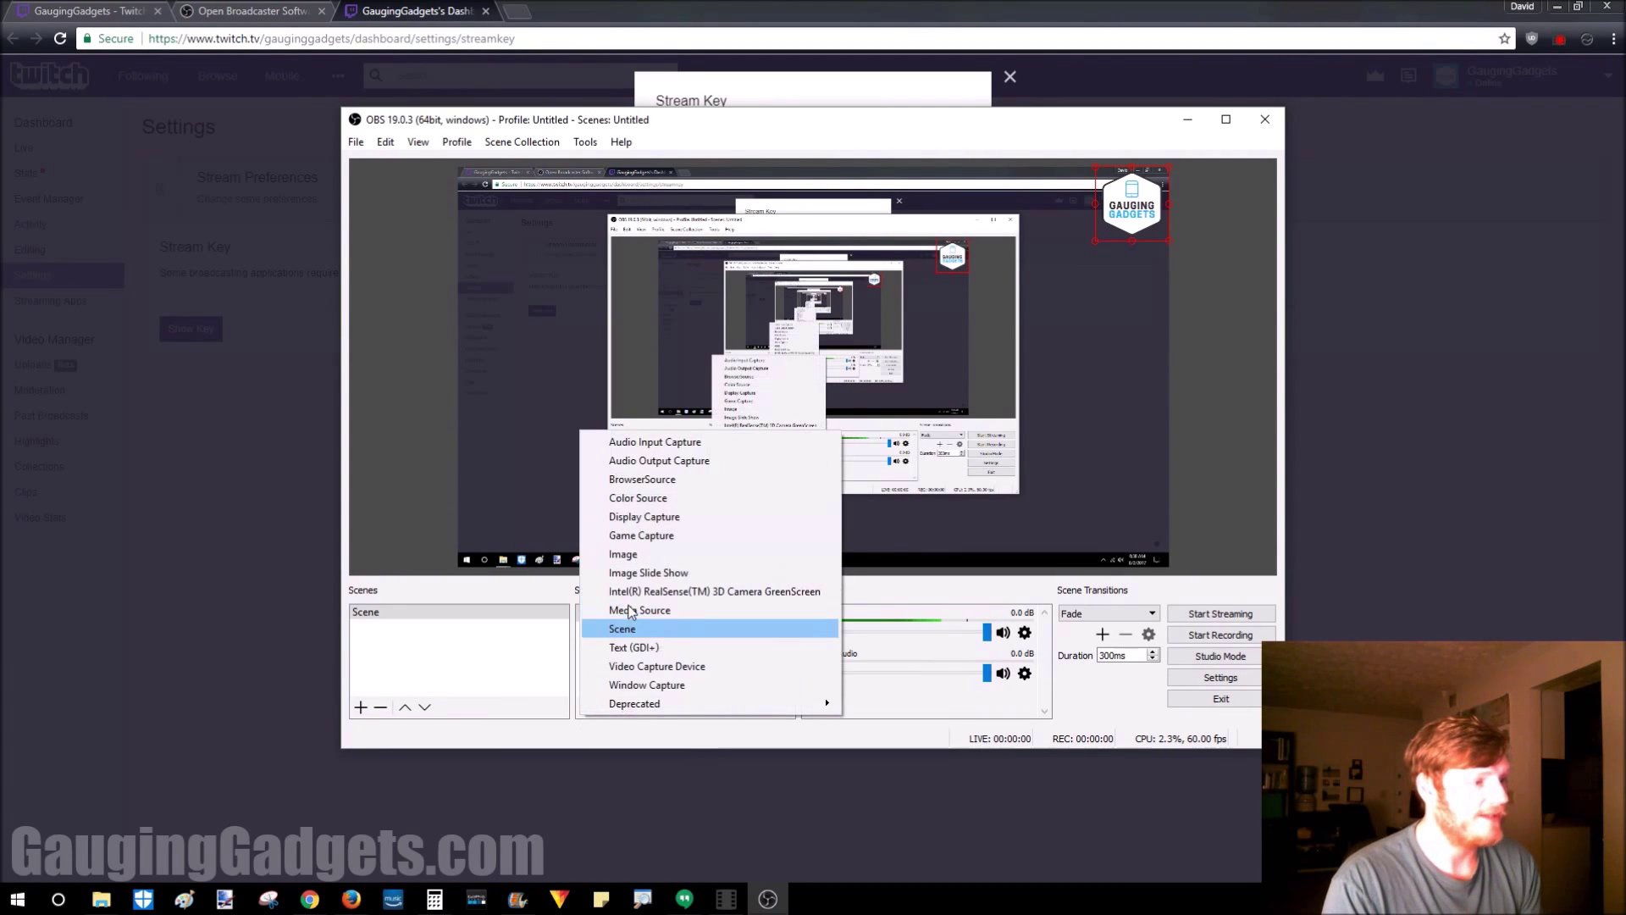
Add a Text (GDI+) source reading 'GaugingGadgets.com'.
click(675, 648)
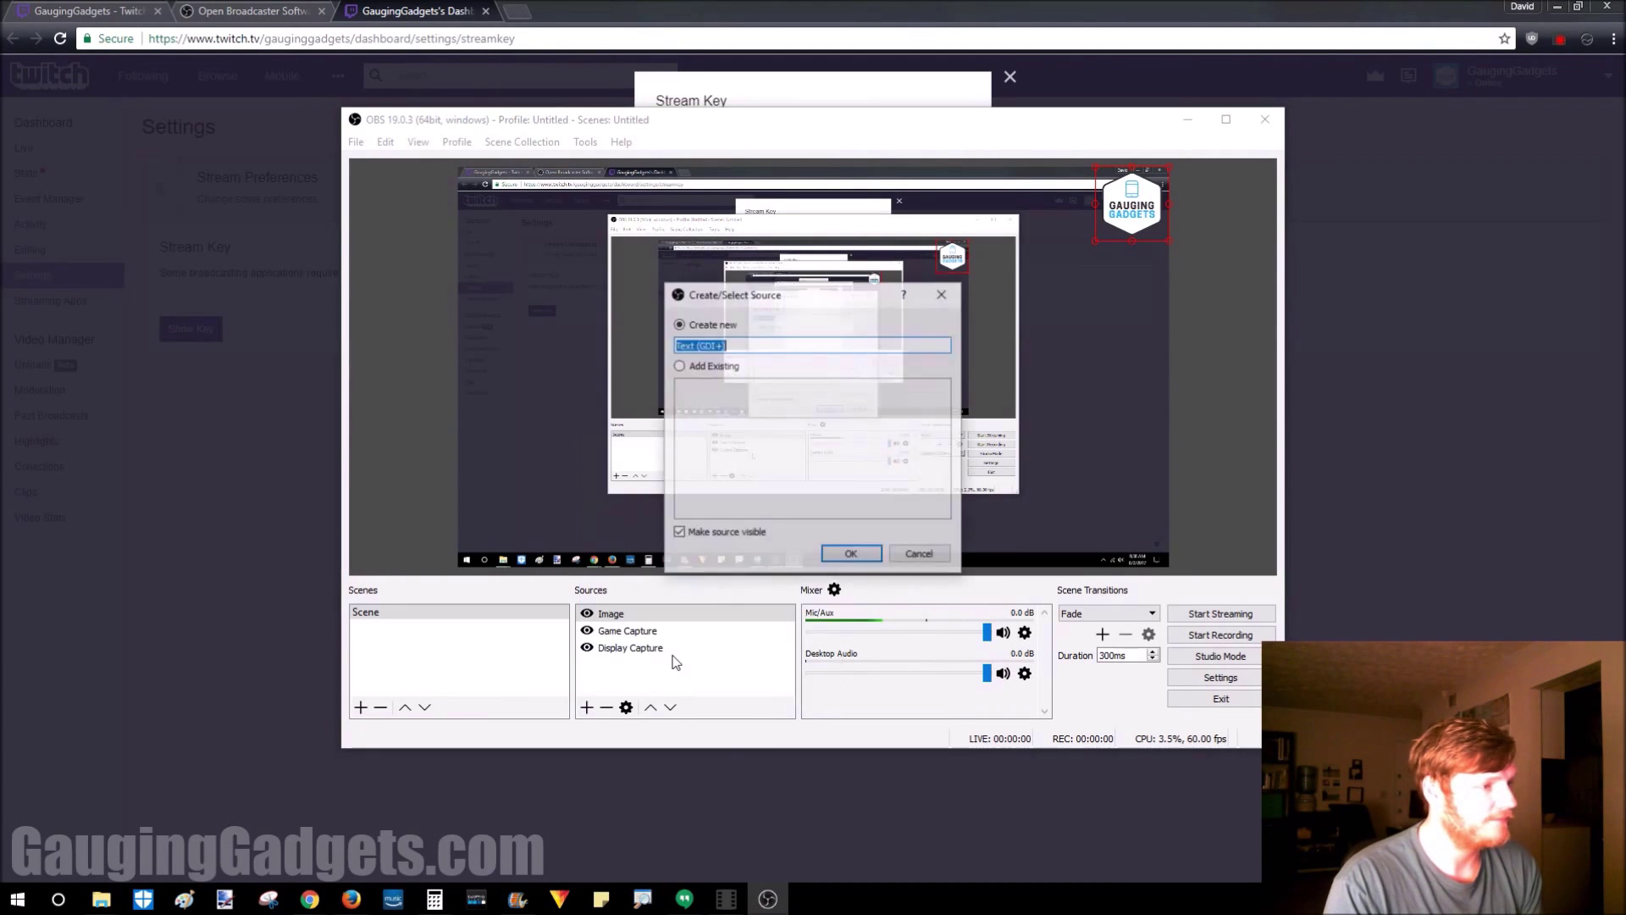
click(851, 555)
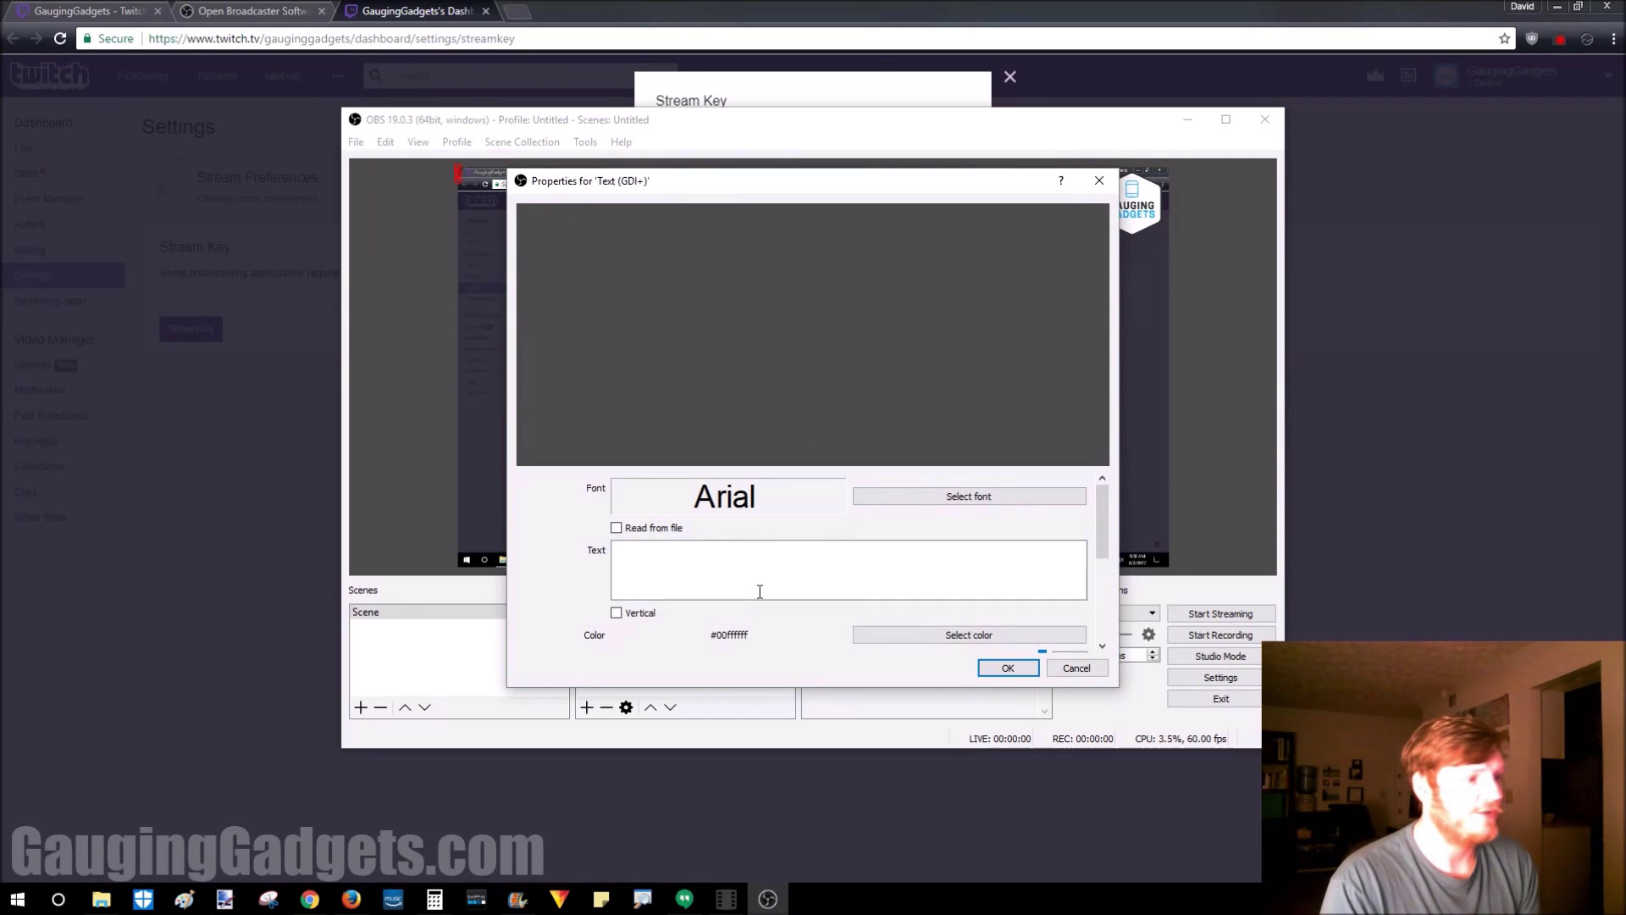
click(760, 591)
text(Gauging)
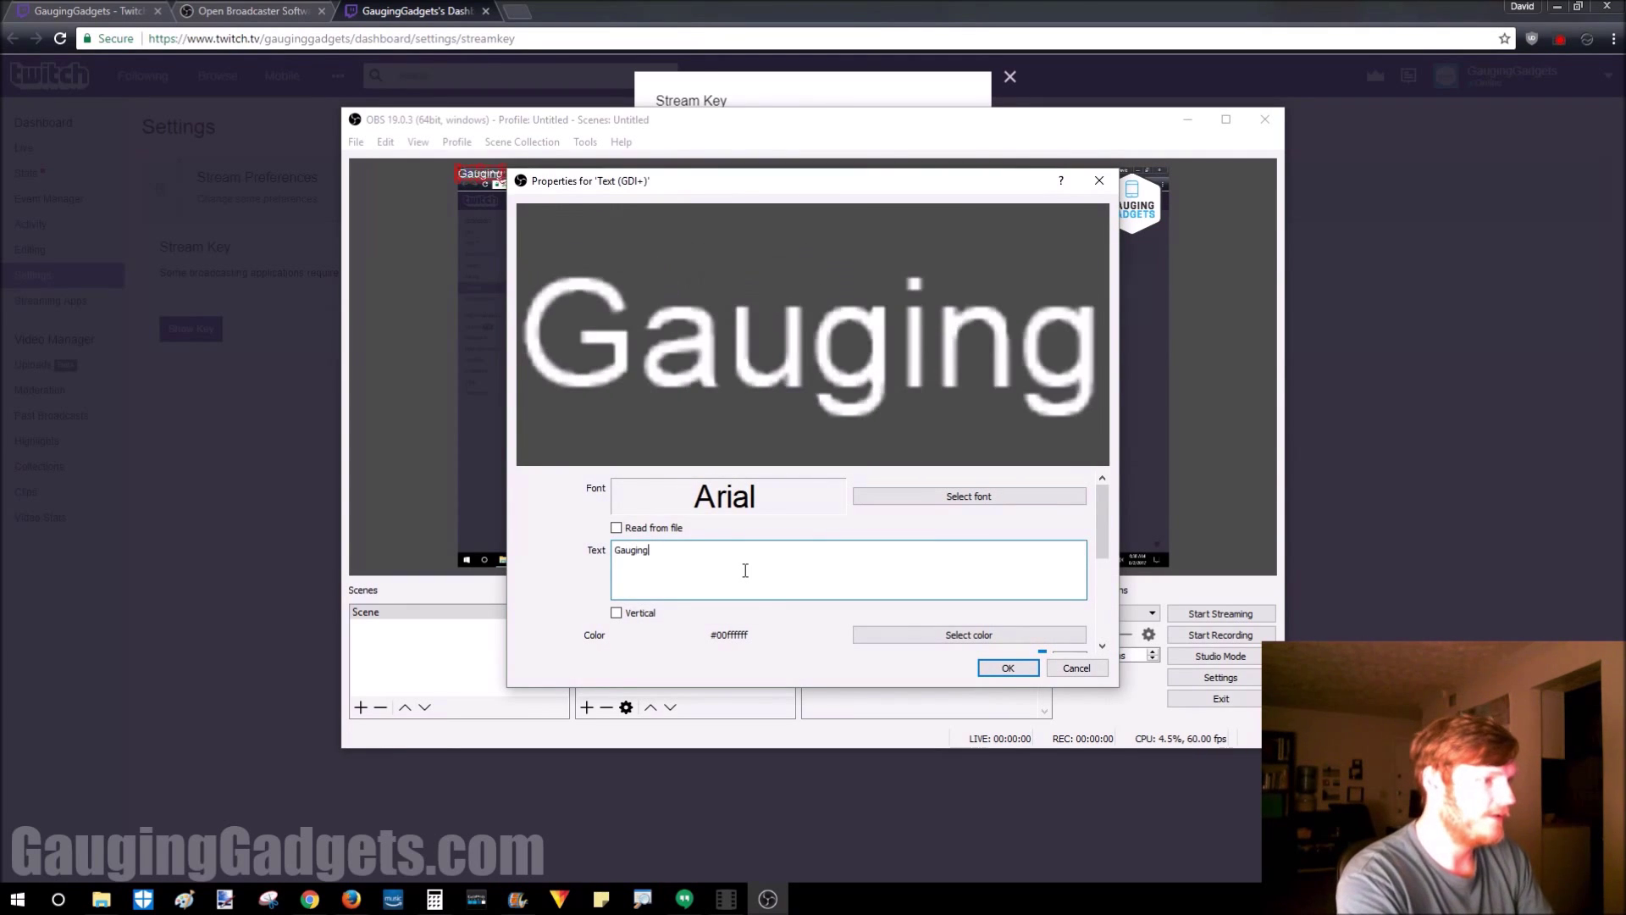
text(Gadgets.com)
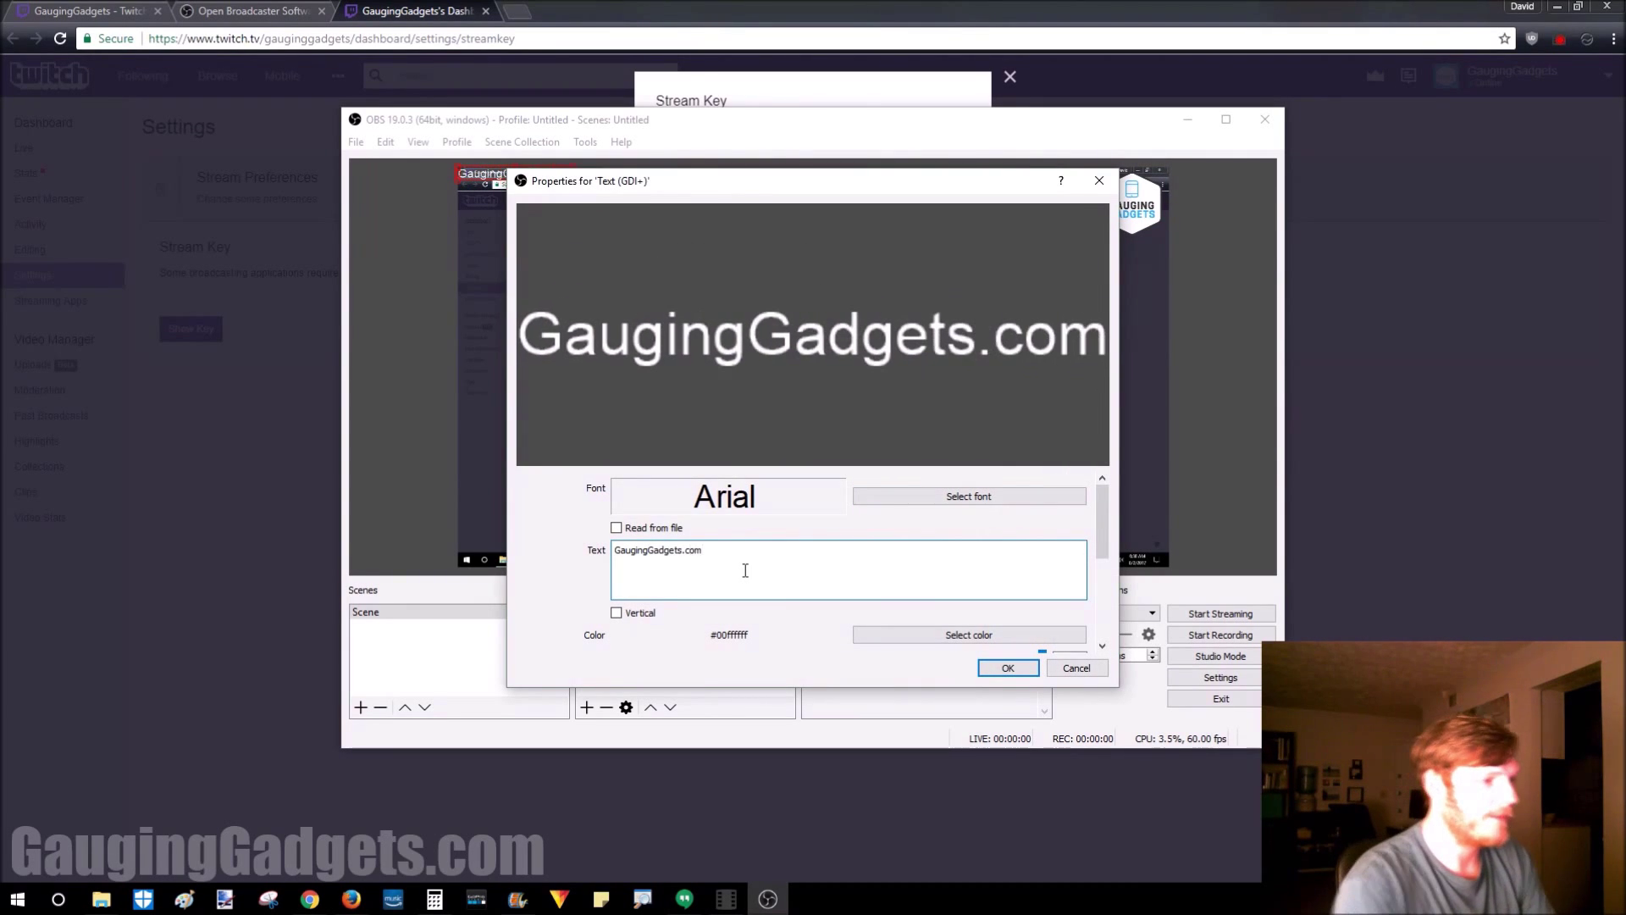
Set the text's font to Comic Sans MS and its colour to cyan.
click(983, 496)
click(649, 434)
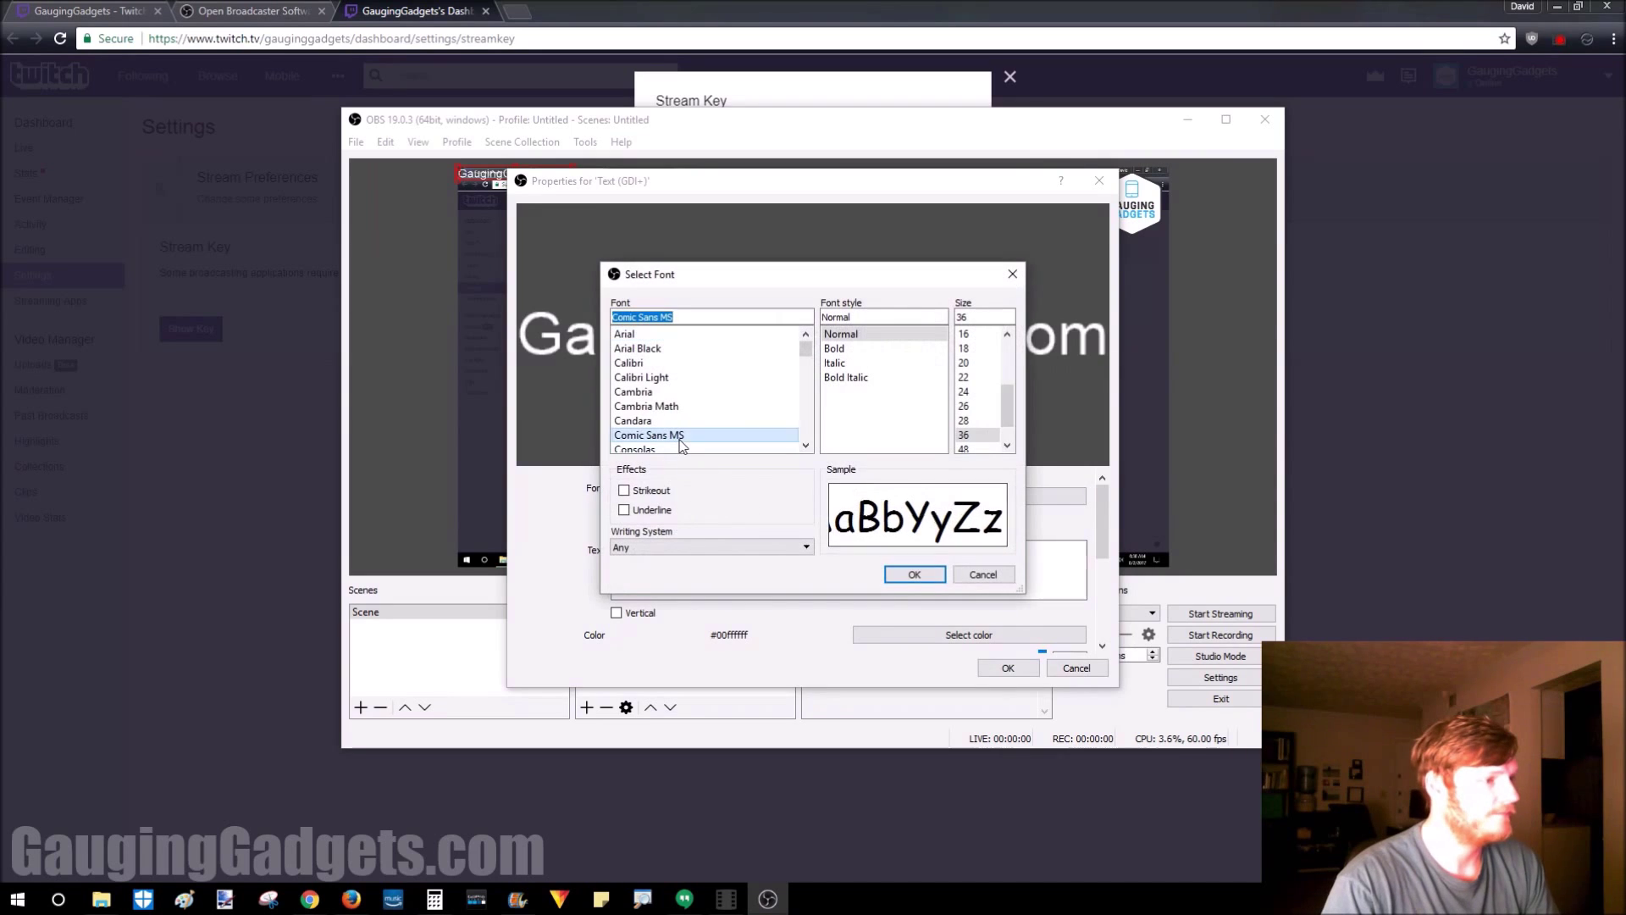
click(913, 574)
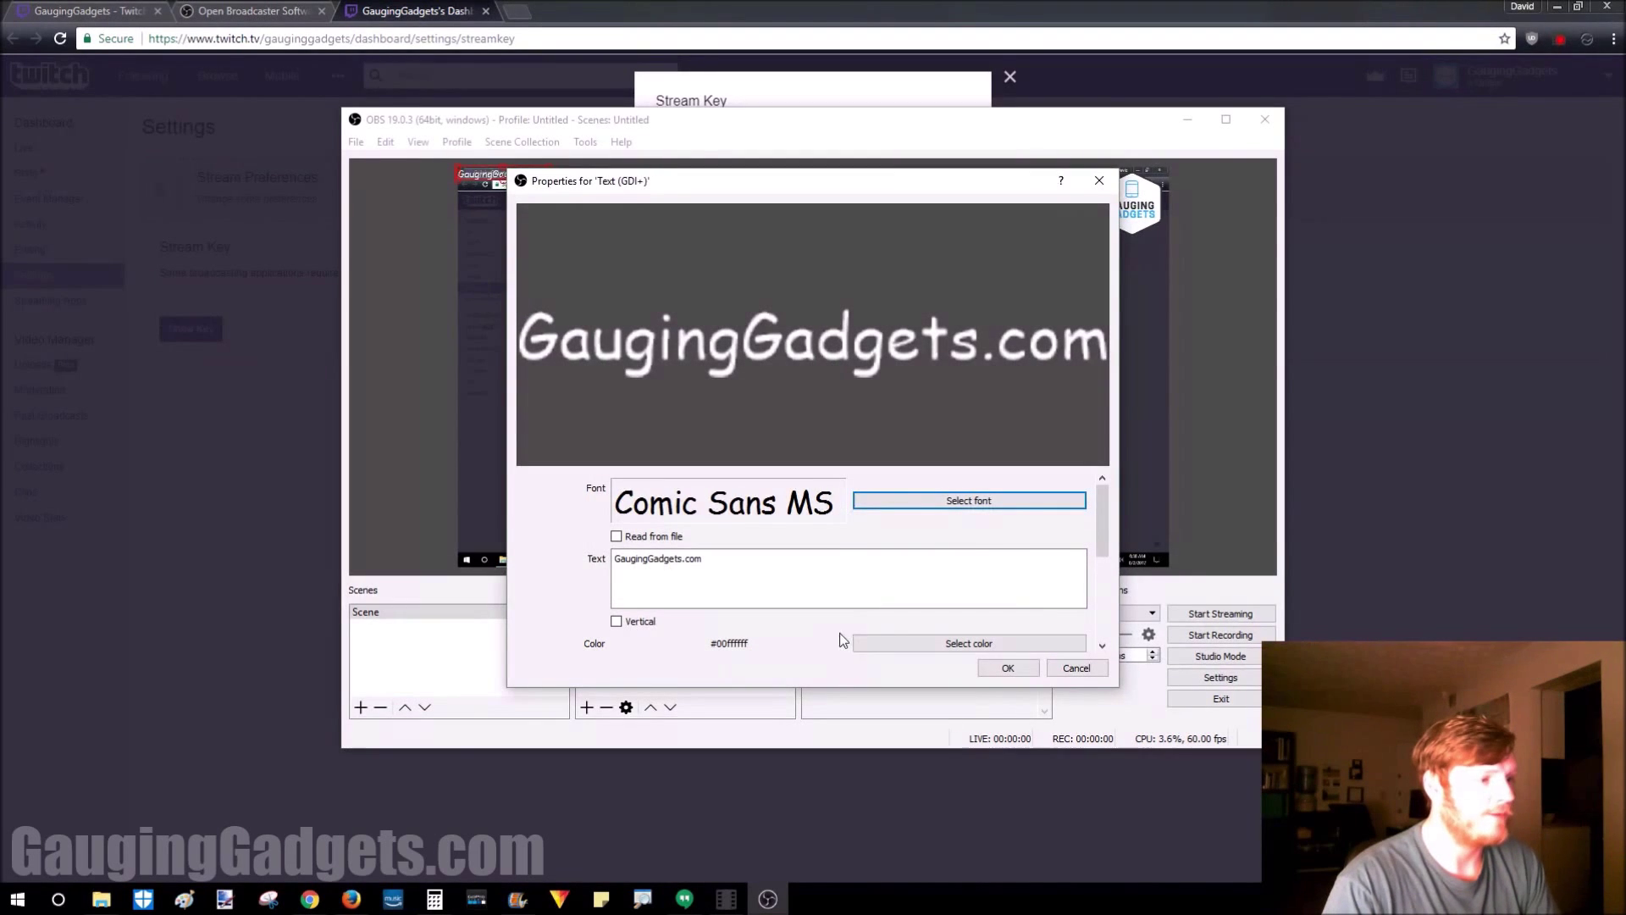
click(864, 643)
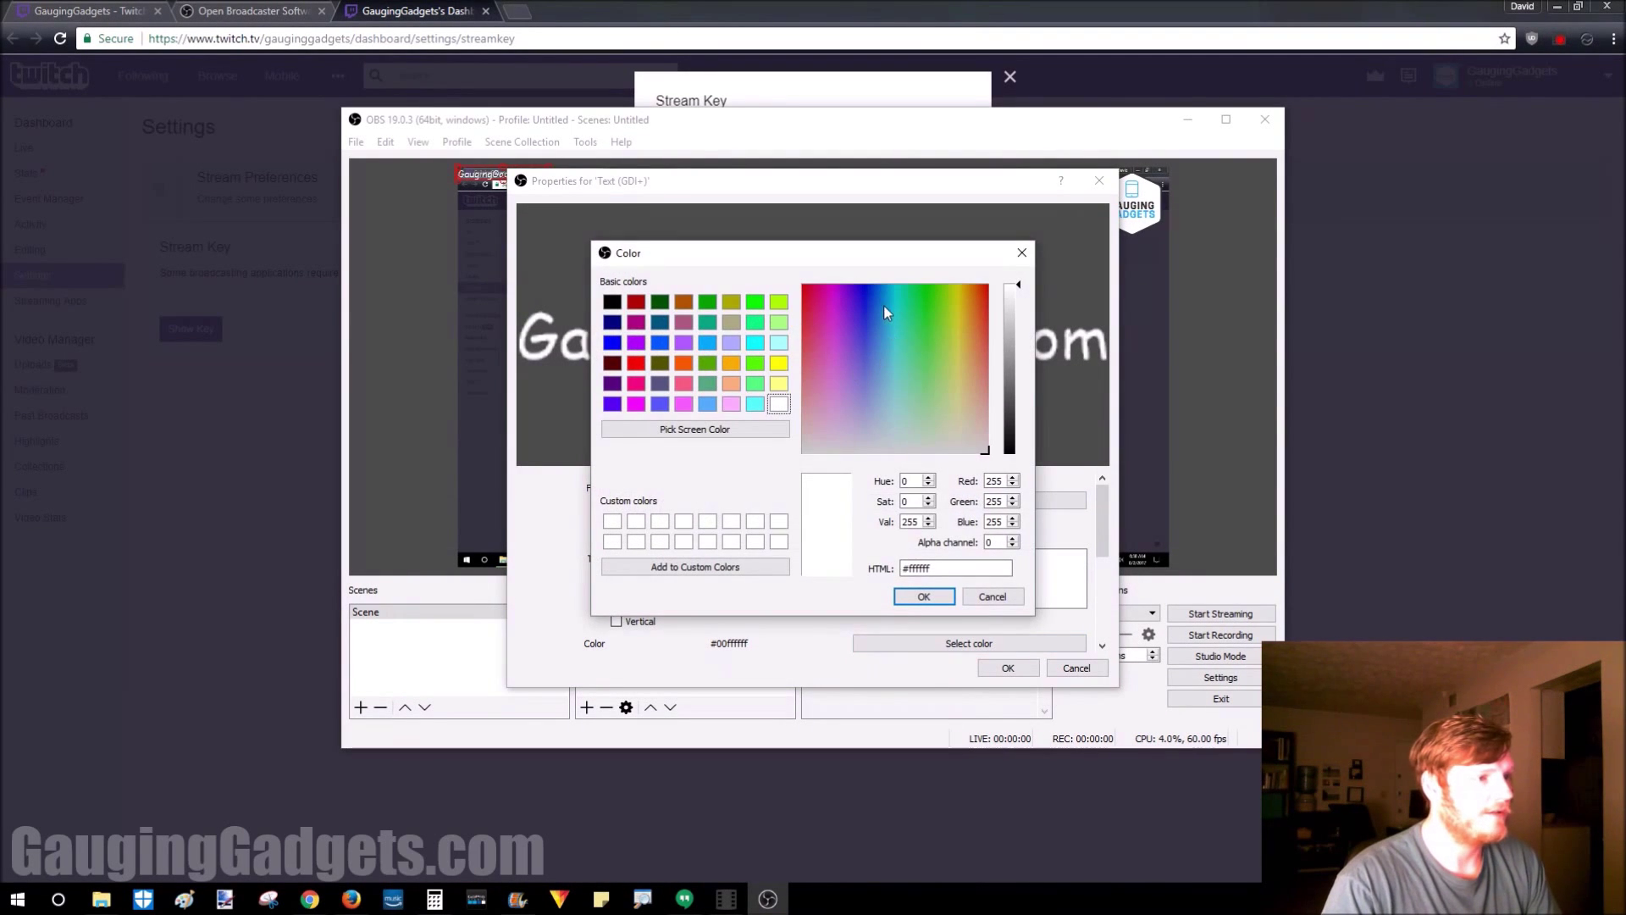
drag(884, 312, 892, 332)
click(923, 596)
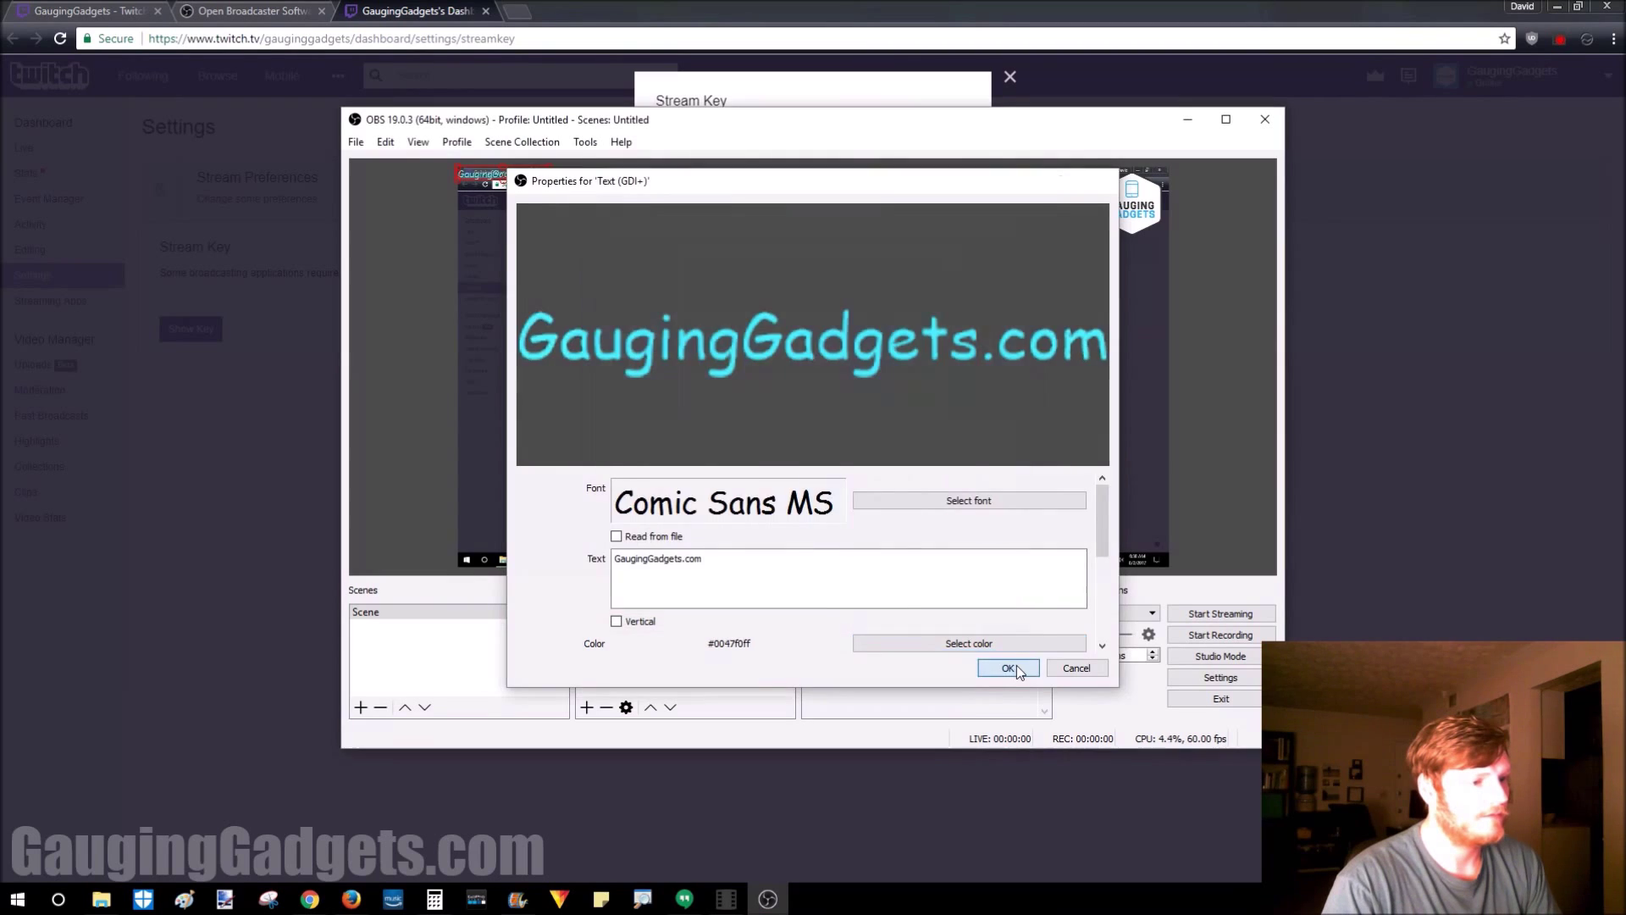
click(1012, 665)
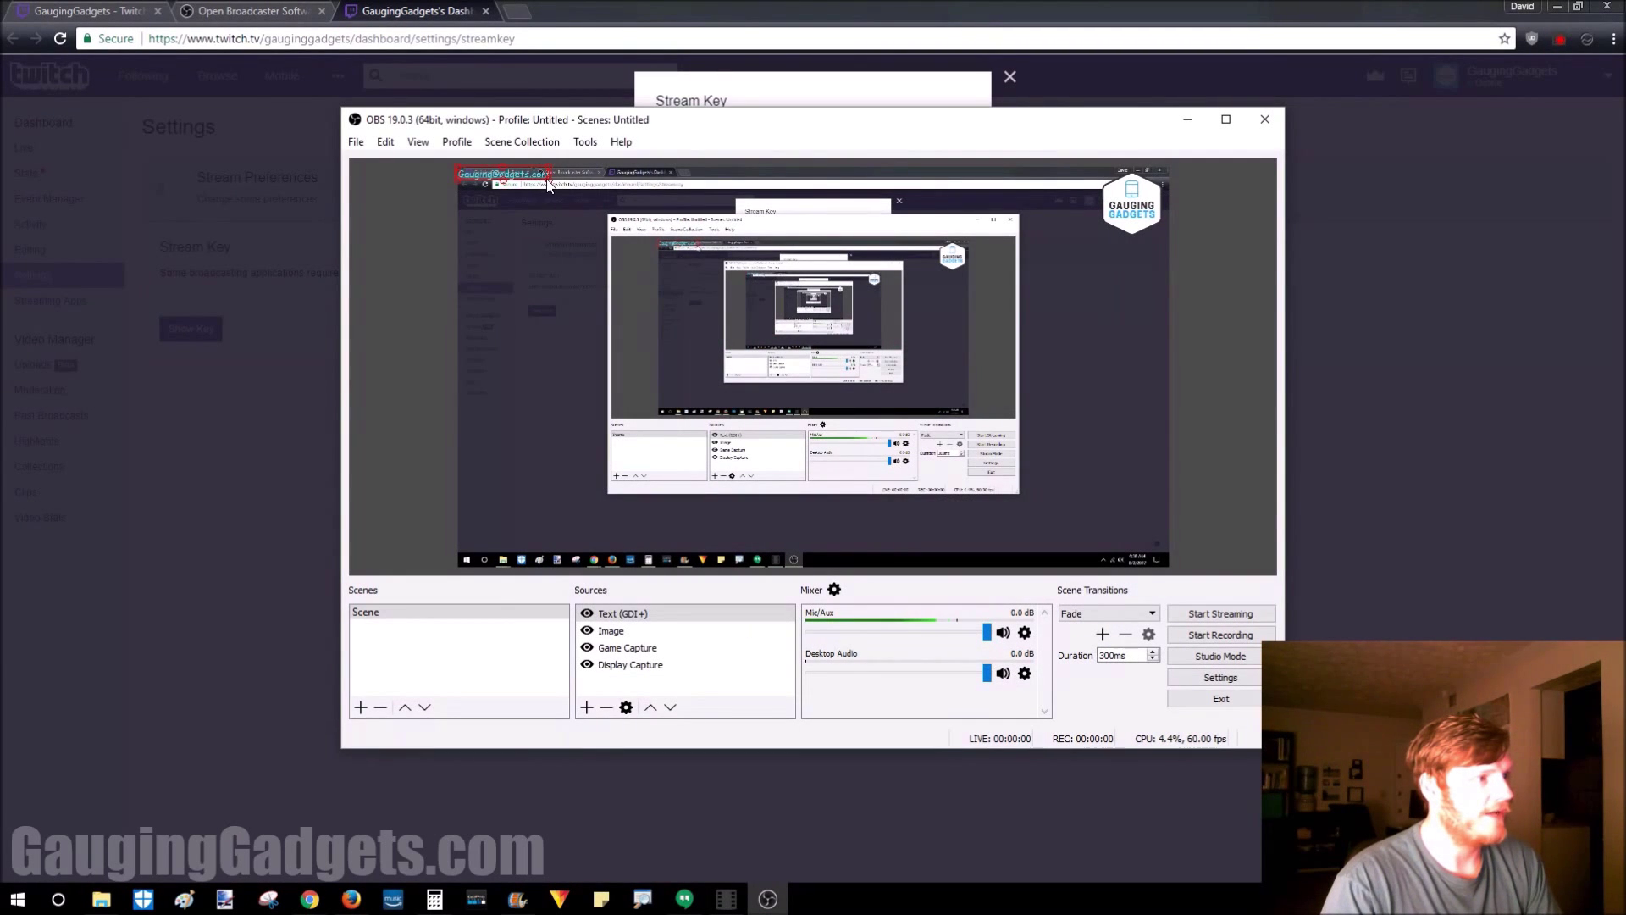
Enlarge the text, move it to the preview's lower middle, and start streaming.
drag(548, 187, 932, 231)
drag(659, 207, 742, 396)
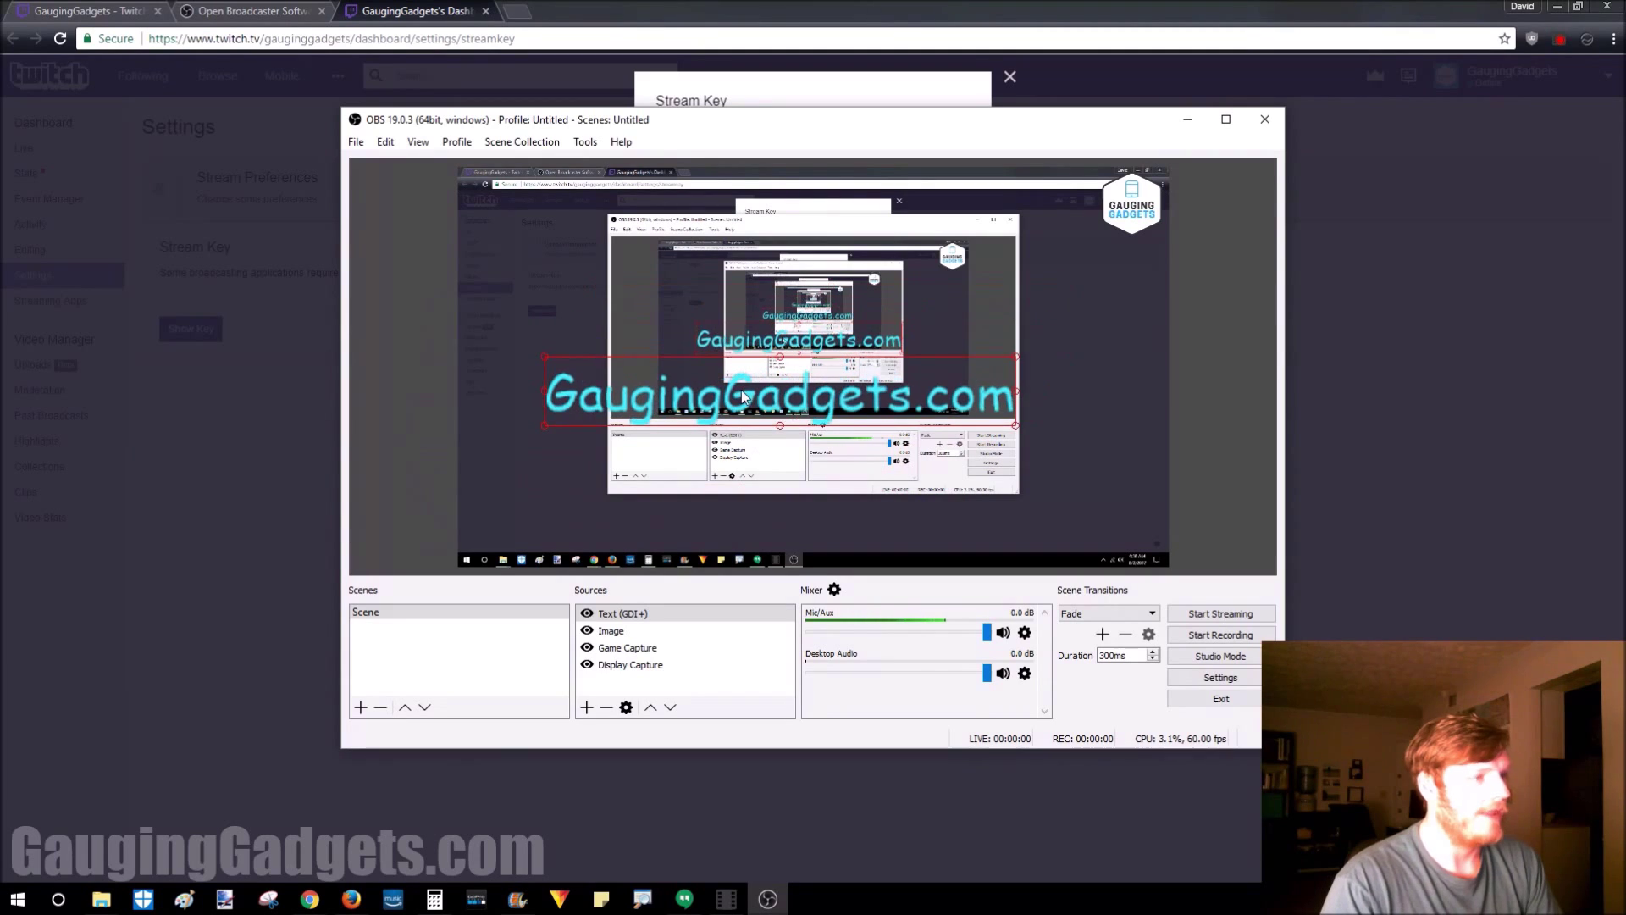
click(1252, 618)
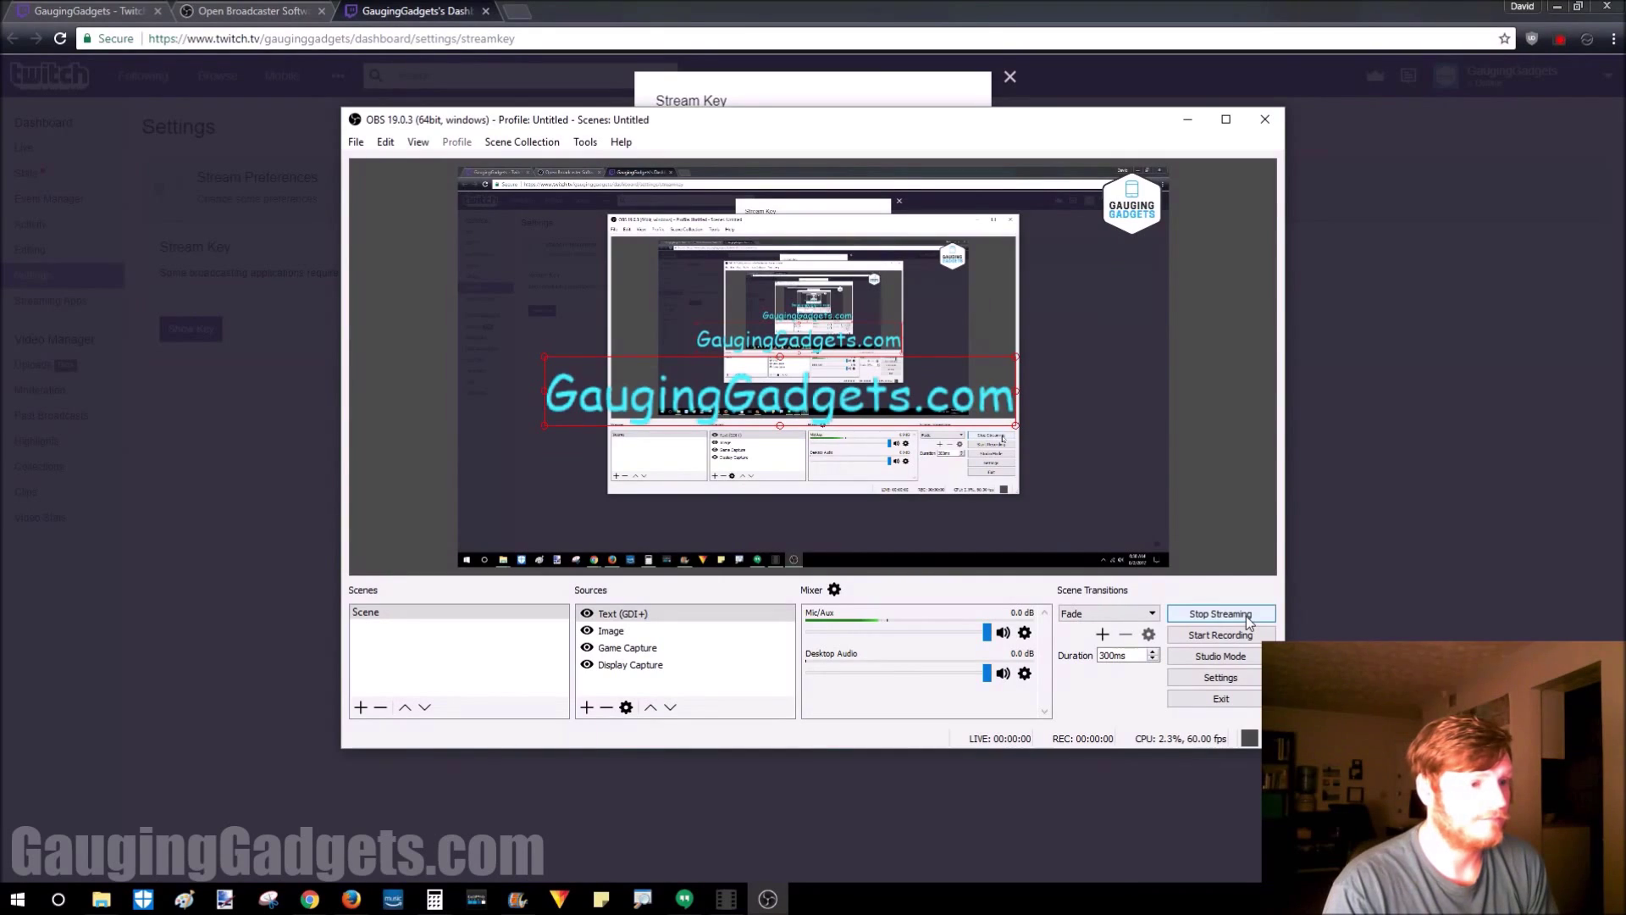